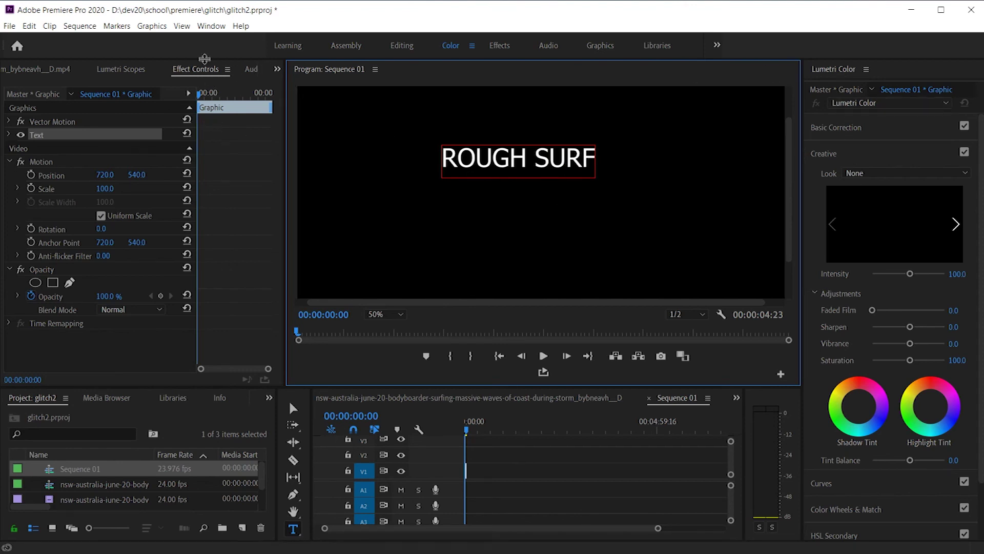
- Change the font of the ROUGH SURF title to Helvetica in the Graphics workspace
{"action": "left_click", "coordinate": [290, 408]}
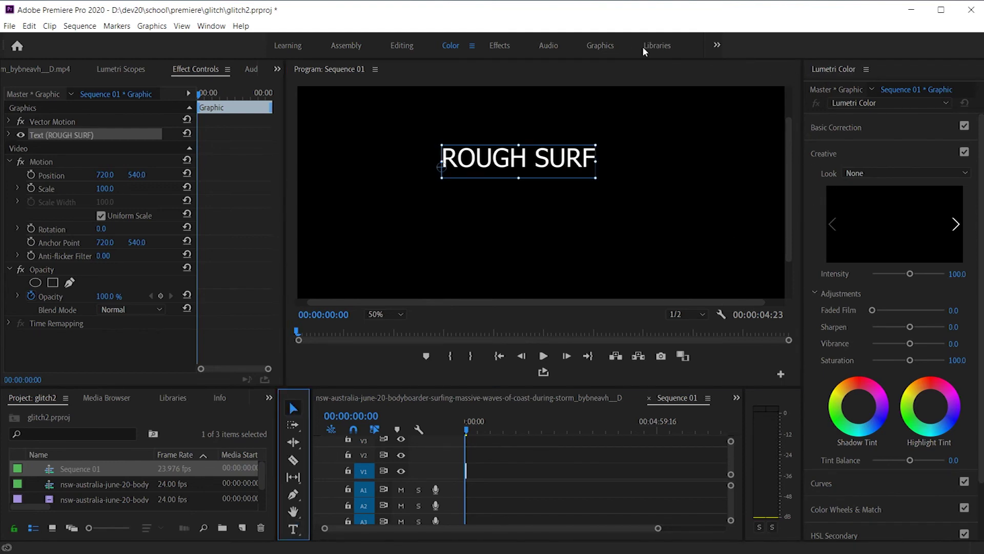
{"action": "left_click", "coordinate": [608, 44]}
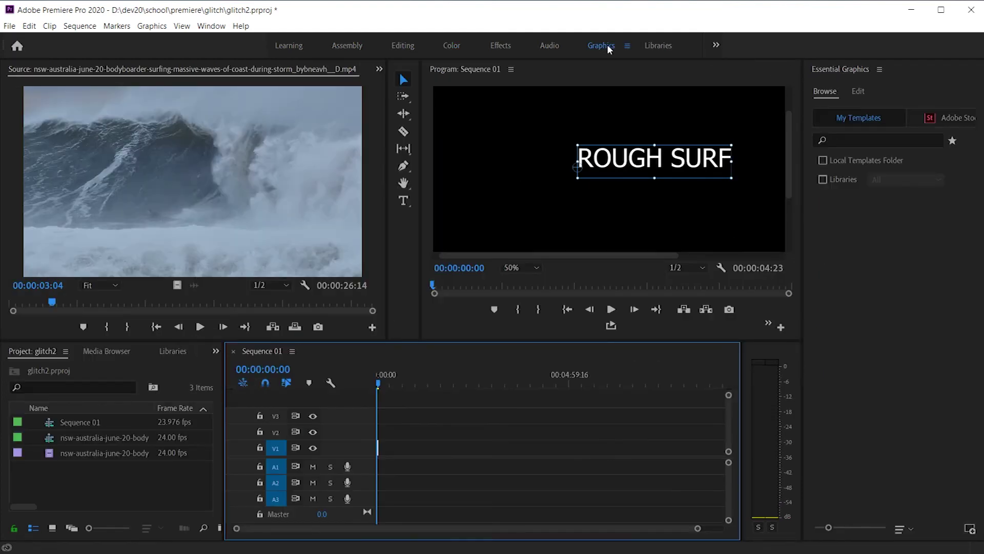
{"action": "left_click", "coordinate": [857, 91]}
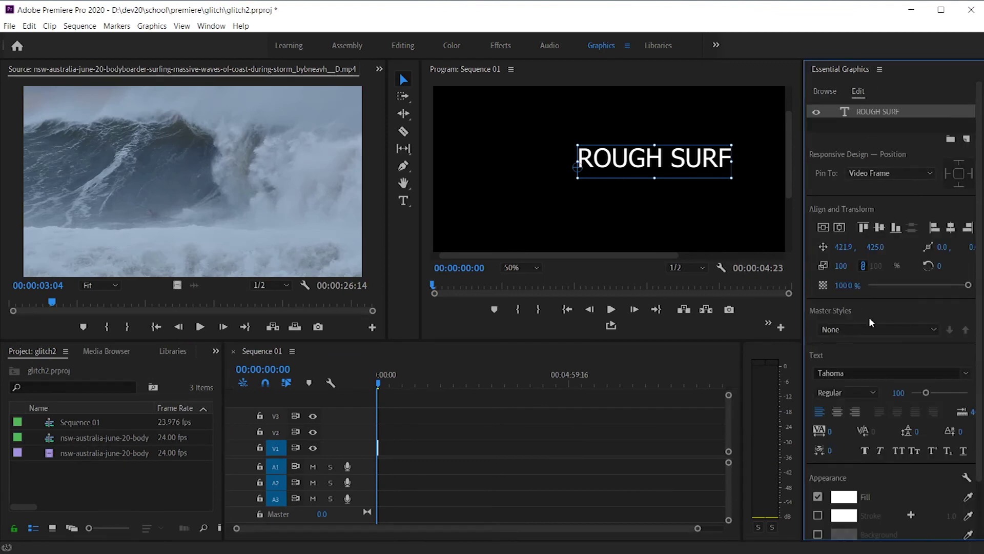
{"action": "left_click", "coordinate": [966, 373]}
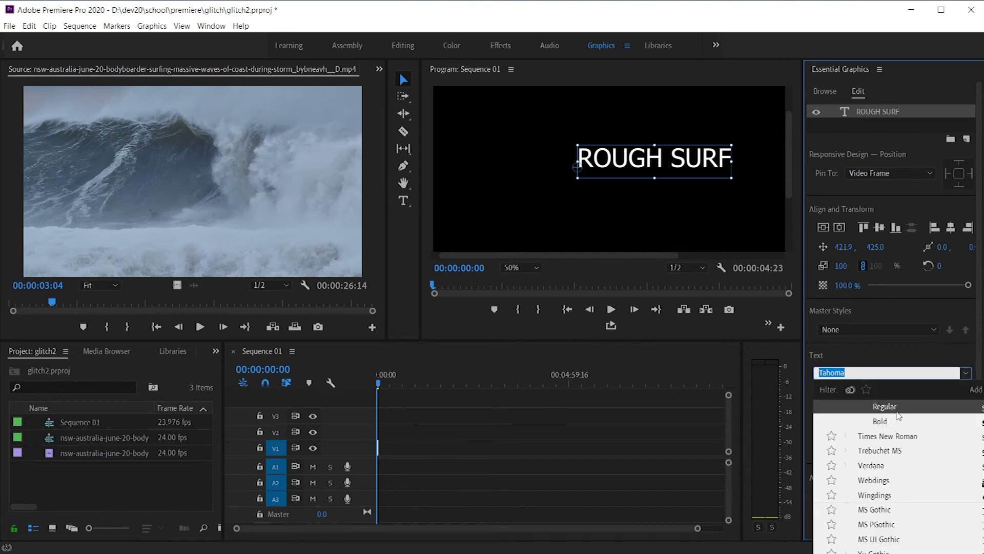
{"action": "type", "text": "he"}
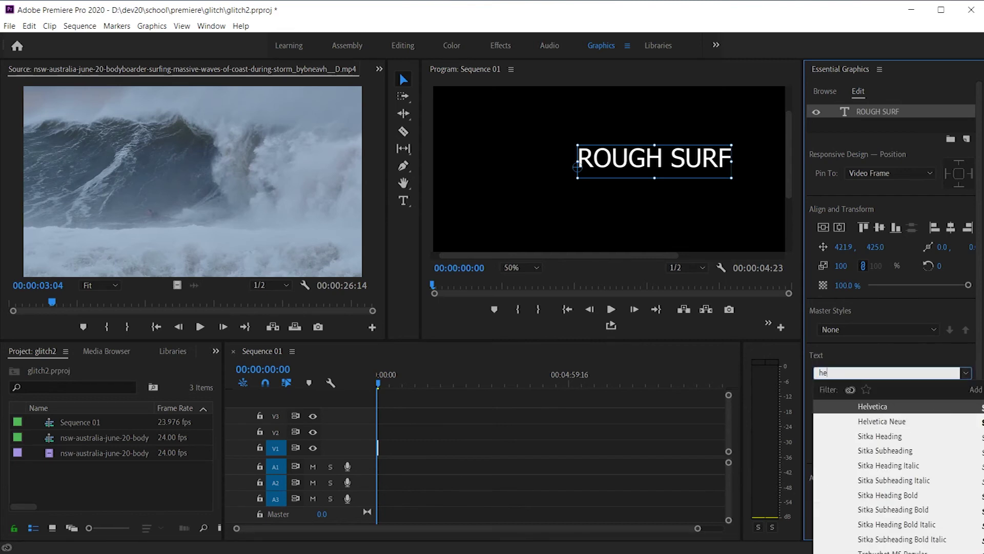
{"action": "left_click", "coordinate": [877, 406]}
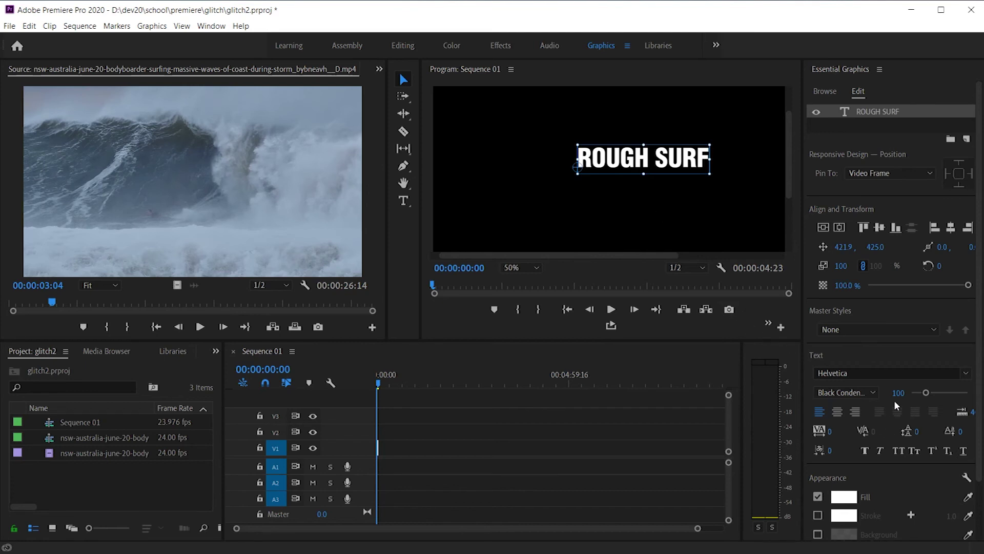
- Set the title's font size to 130 and center it vertically and horizontally in the frame
{"action": "left_click_drag", "start_coordinate": [920, 391], "coordinate": [930, 395]}
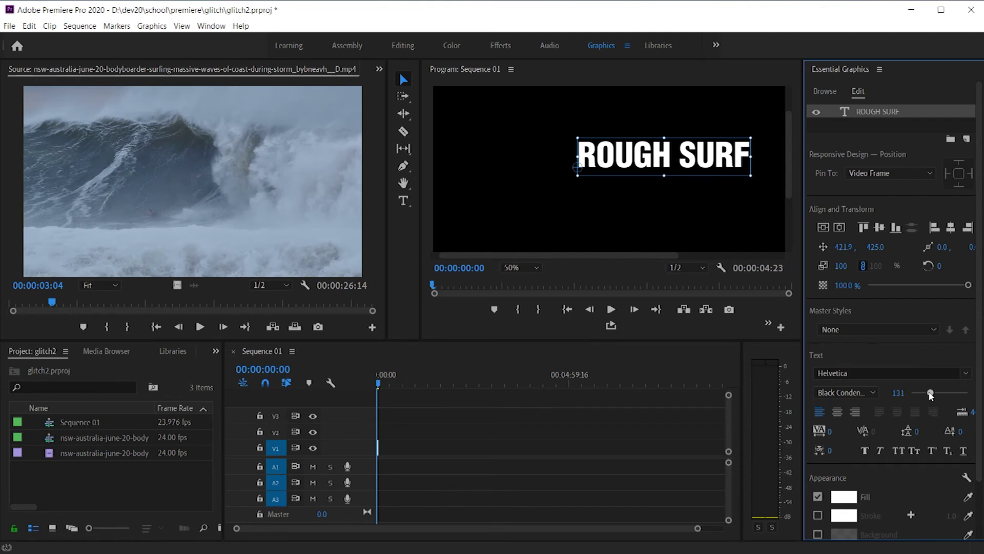
{"action": "left_click", "coordinate": [895, 393]}
{"action": "type", "text": "130"}
{"action": "key", "text": "Return"}
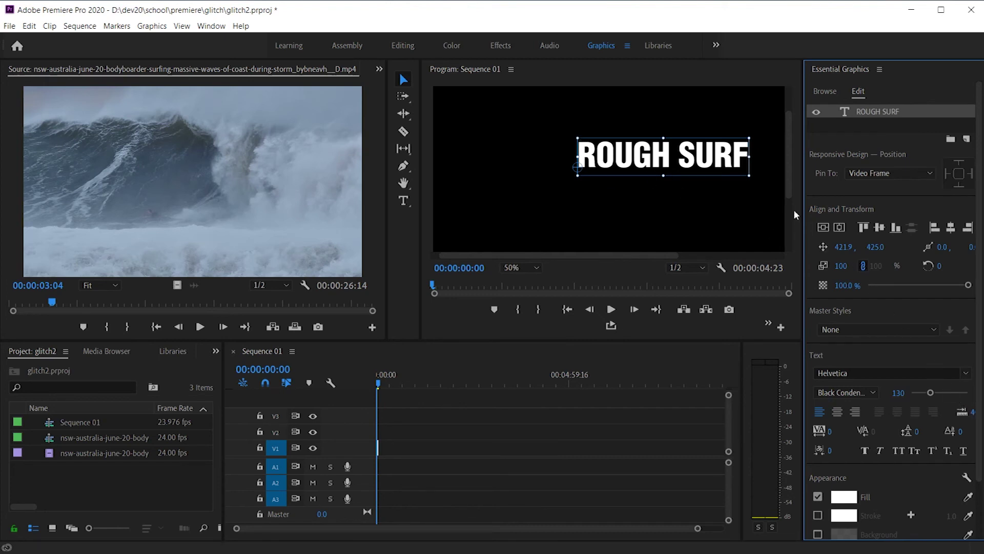
{"action": "left_click", "coordinate": [823, 228]}
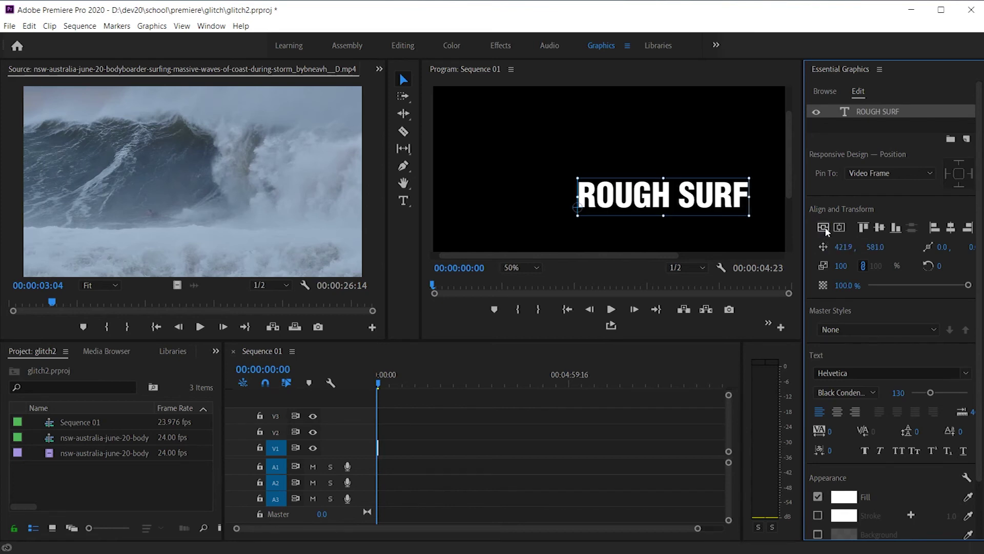
{"action": "left_click", "coordinate": [840, 229]}
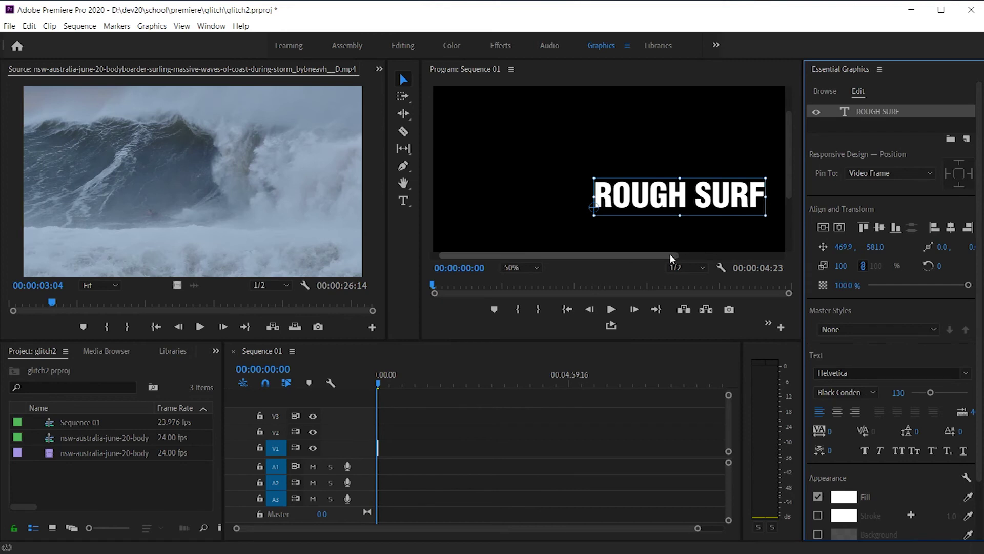
- Enlarge the title to a font size of 266 and center it vertically and horizontally, with the whole frame fitted in the preview
{"action": "left_click", "coordinate": [533, 268]}
{"action": "left_click", "coordinate": [531, 280]}
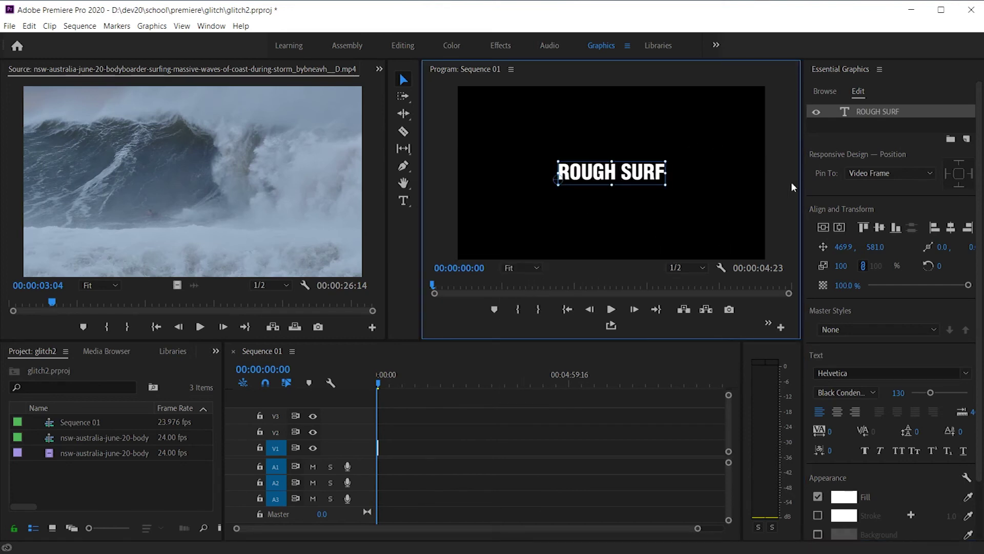
{"action": "left_click", "coordinate": [785, 195]}
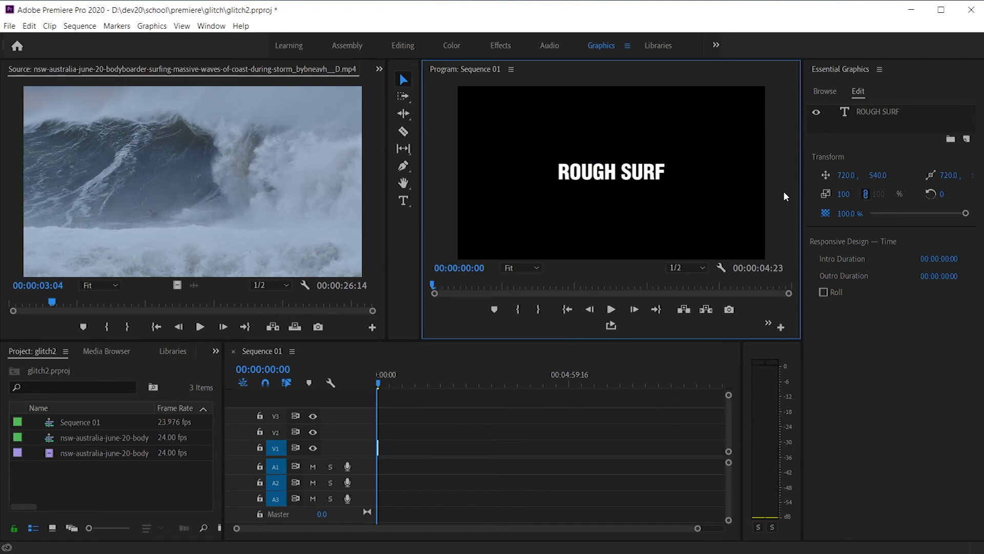
{"action": "left_click", "coordinate": [650, 177]}
{"action": "left_click_drag", "start_coordinate": [930, 393], "coordinate": [949, 394]}
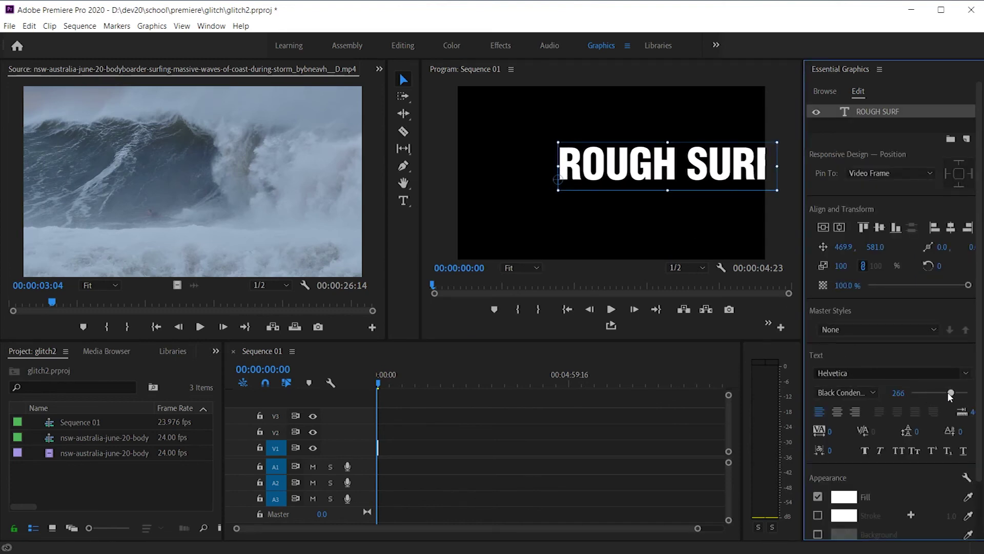
{"action": "left_click", "coordinate": [824, 229]}
{"action": "left_click", "coordinate": [841, 228]}
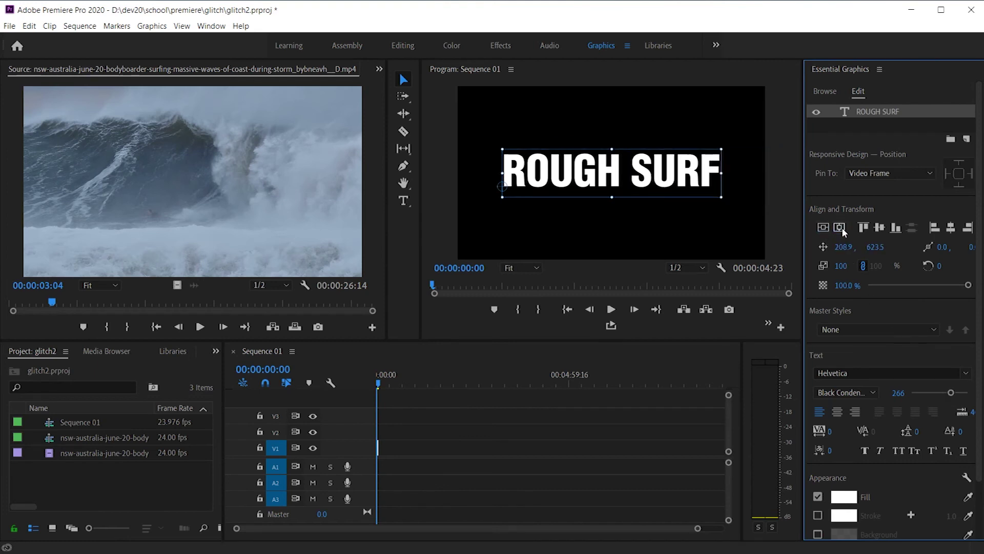
{"action": "left_click", "coordinate": [784, 248]}
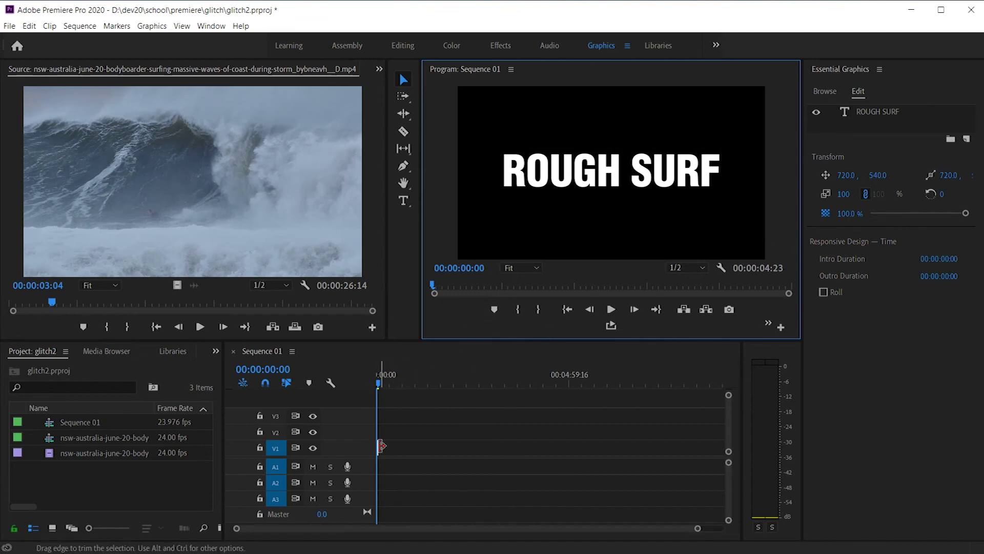
- Adjust the title clip on V1 so that it ends at 00:00:10:00, using the playhead as the trim point
{"action": "left_click_drag", "start_coordinate": [382, 445], "coordinate": [482, 455]}
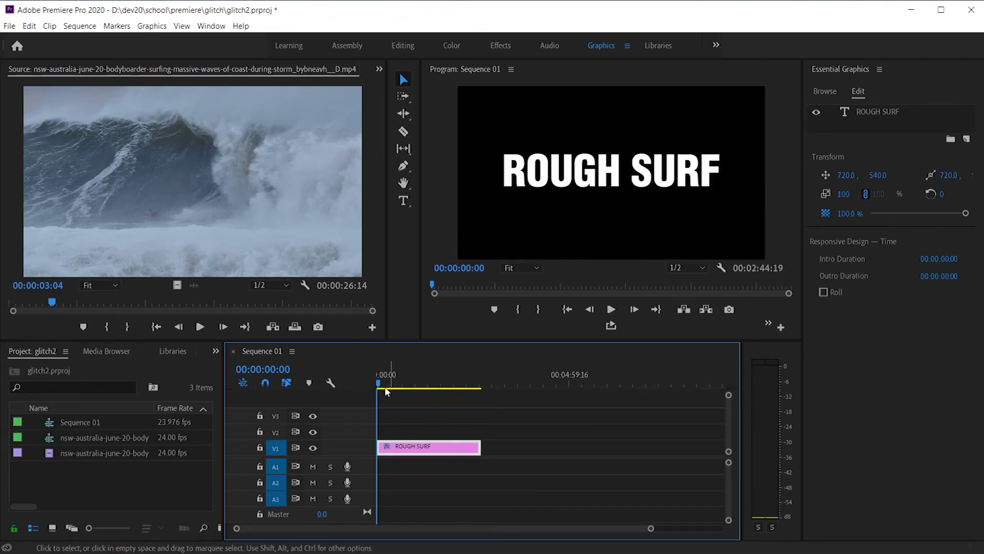
{"action": "key", "text": "="}
{"action": "mouse_move", "coordinate": [381, 387]}
{"action": "left_mouse_down"}
{"action": "mouse_move", "coordinate": [403, 388]}
{"action": "mouse_move", "coordinate": [392, 388]}
{"action": "left_mouse_up"}
{"action": "left_click", "coordinate": [289, 368]}
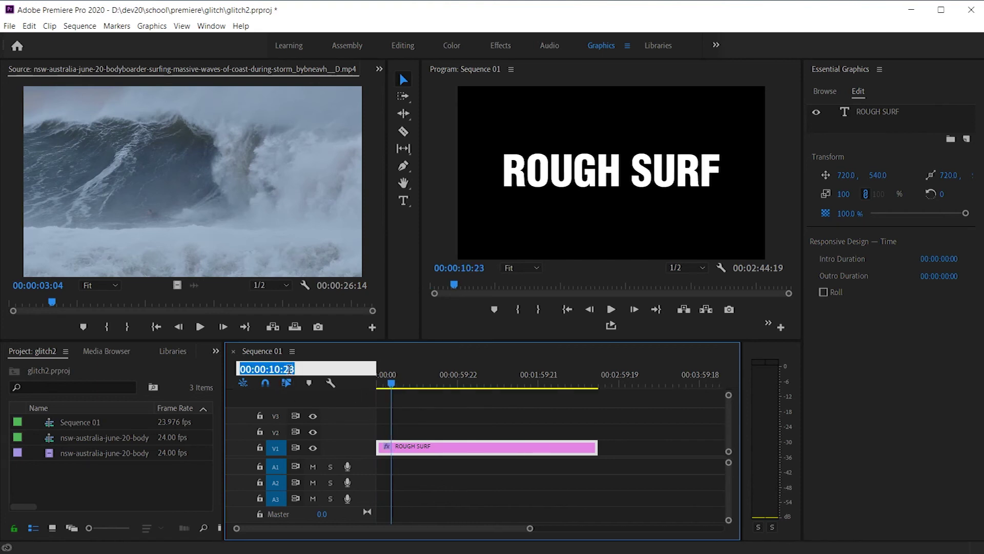
{"action": "left_click", "coordinate": [302, 368]}
{"action": "key", "text": "BackSpace"}
{"action": "type", "text": "00"}
{"action": "key", "text": "Return"}
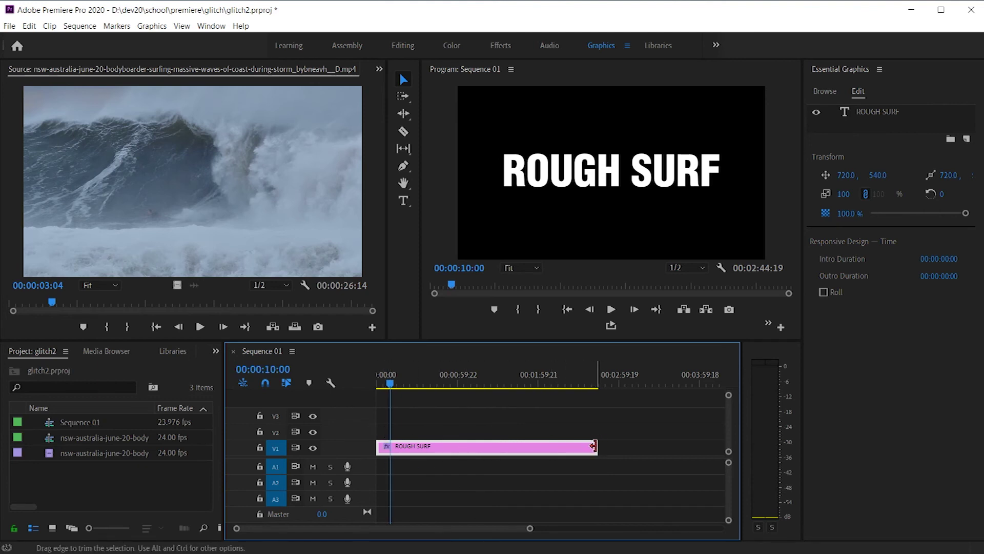
{"action": "left_click_drag", "start_coordinate": [547, 440], "coordinate": [390, 441]}
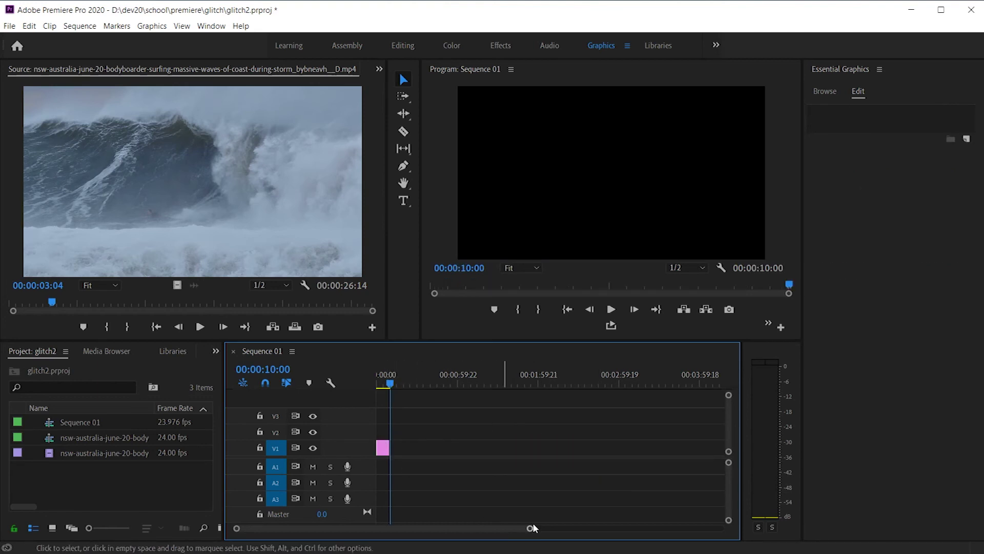
- Duplicate the title clip from V1 onto V2 directly above it and save the project
{"action": "left_click_drag", "start_coordinate": [529, 529], "coordinate": [423, 525]}
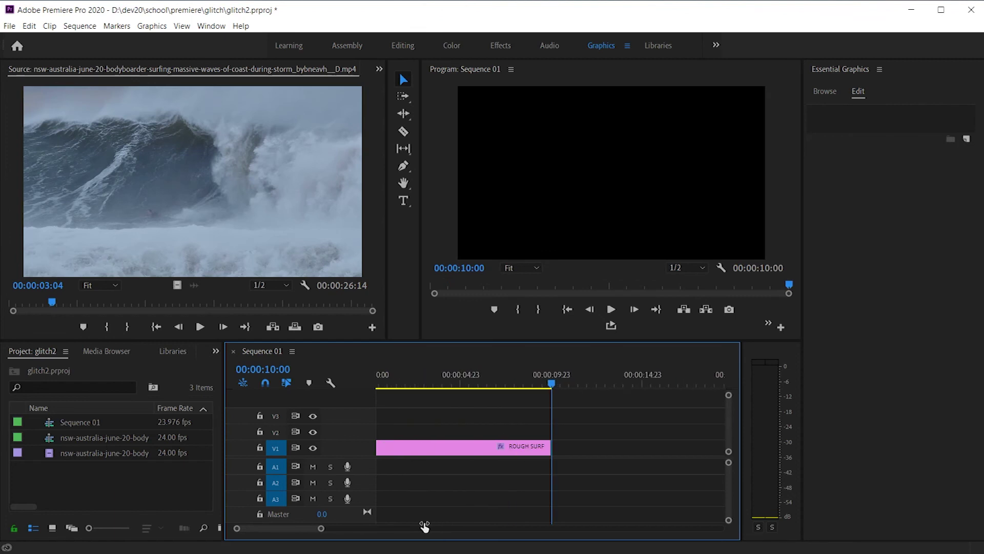
{"action": "left_click", "coordinate": [541, 385]}
{"action": "left_click_drag", "start_coordinate": [541, 387], "coordinate": [537, 386]}
{"action": "left_click", "coordinate": [445, 450]}
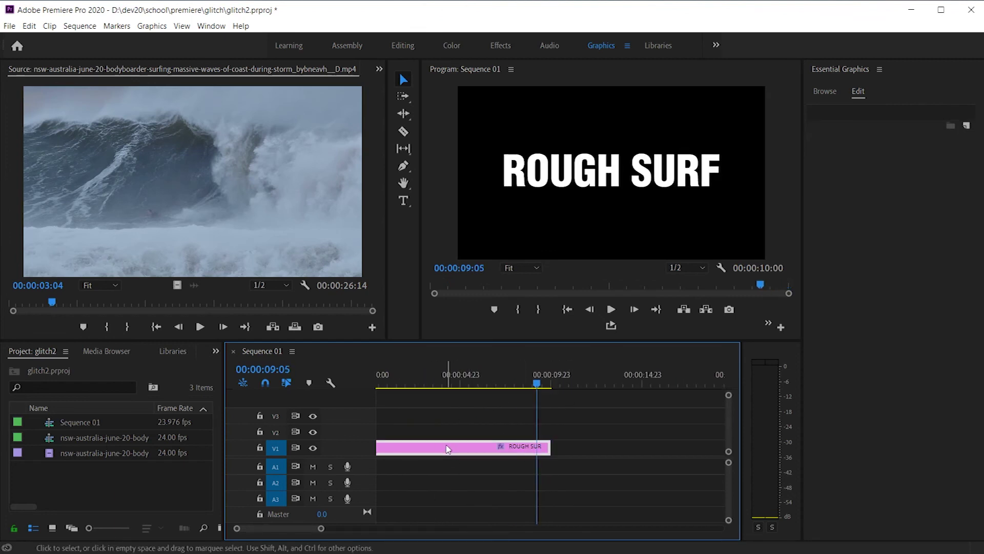
{"action": "left_click_drag", "start_coordinate": [444, 451], "coordinate": [447, 436]}
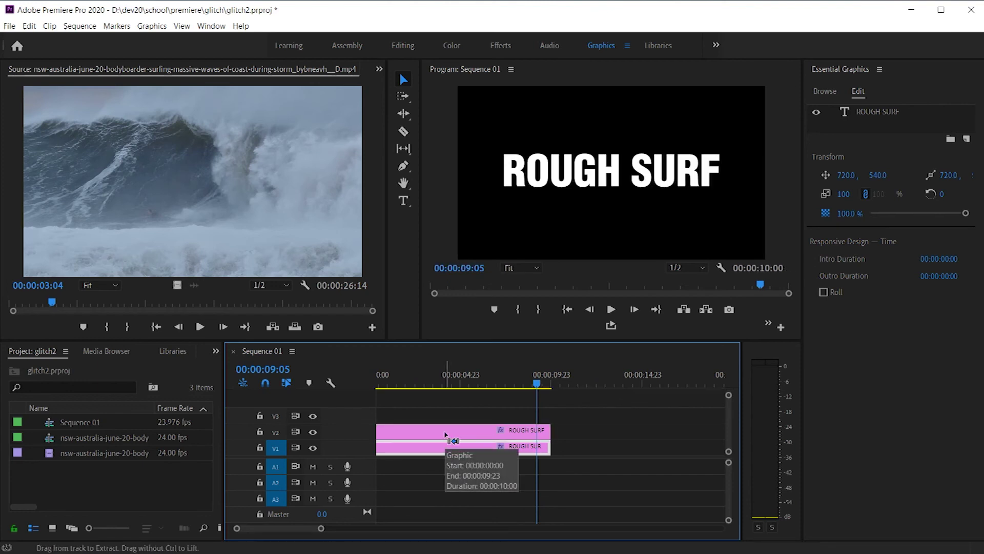
{"action": "key", "text": "ctrl+s"}
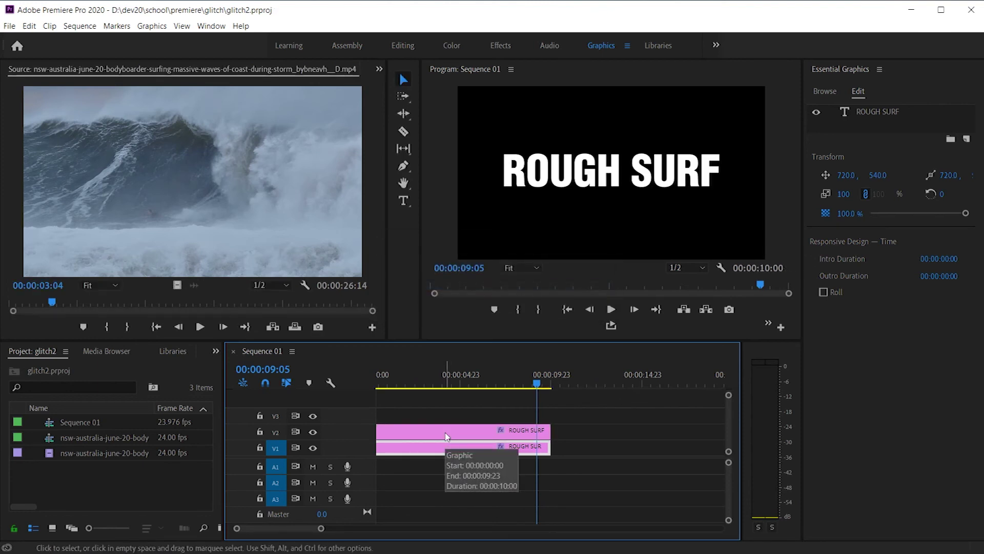
- Find the Wave Warp video effect and apply it to the title clip on V2
{"action": "left_click_drag", "start_coordinate": [538, 388], "coordinate": [429, 391]}
{"action": "left_click", "coordinate": [433, 433]}
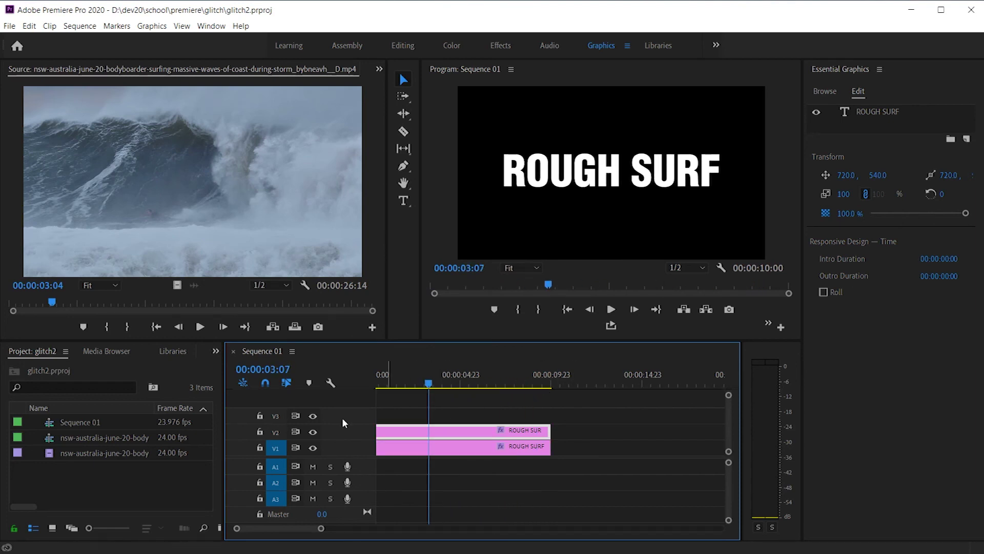
{"action": "left_click", "coordinate": [215, 351]}
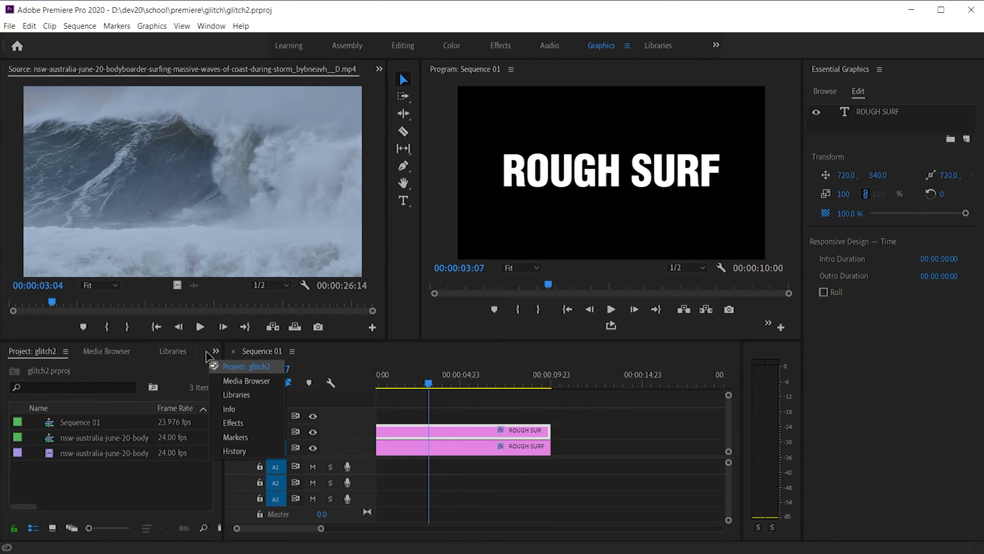
{"action": "left_click", "coordinate": [236, 423]}
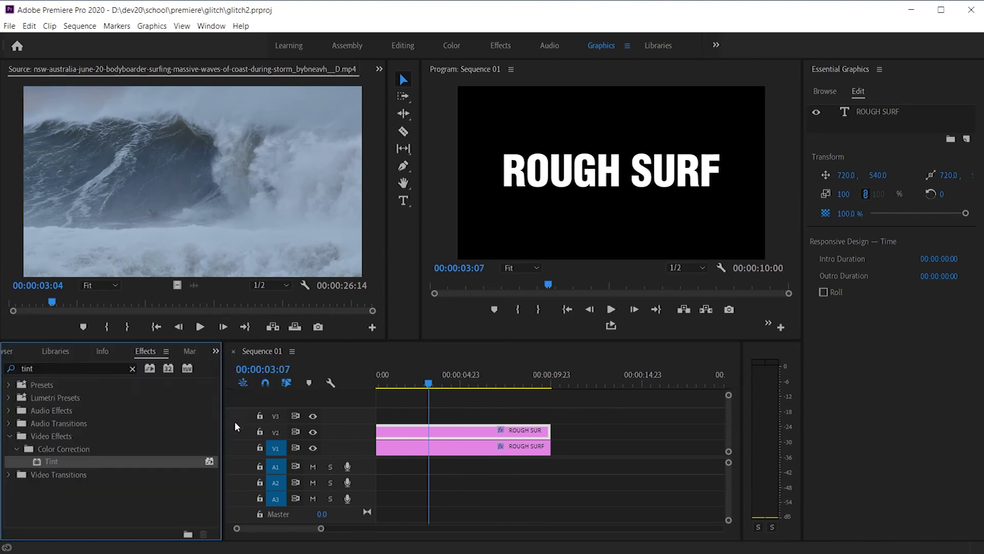
{"action": "left_click", "coordinate": [102, 368]}
{"action": "type", "text": "warp"}
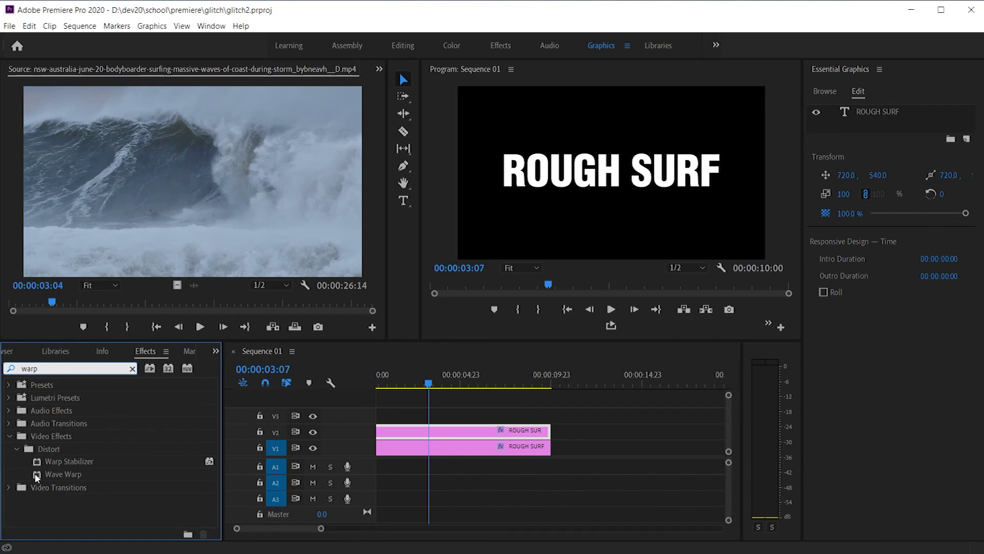
{"action": "left_click_drag", "start_coordinate": [48, 475], "coordinate": [410, 433]}
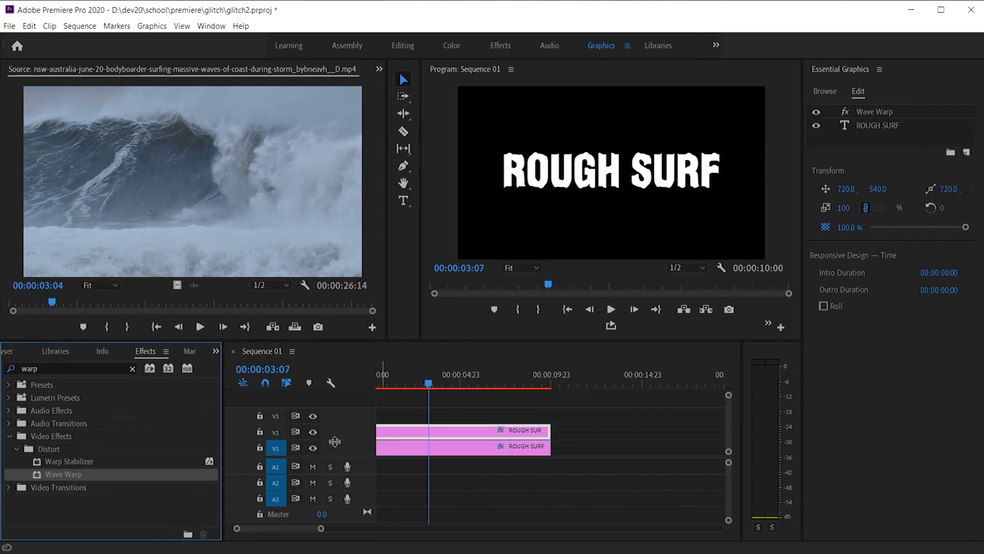
- Hide track V1, play the warped title from the beginning, and return the playhead to the sequence start
{"action": "left_click", "coordinate": [313, 448]}
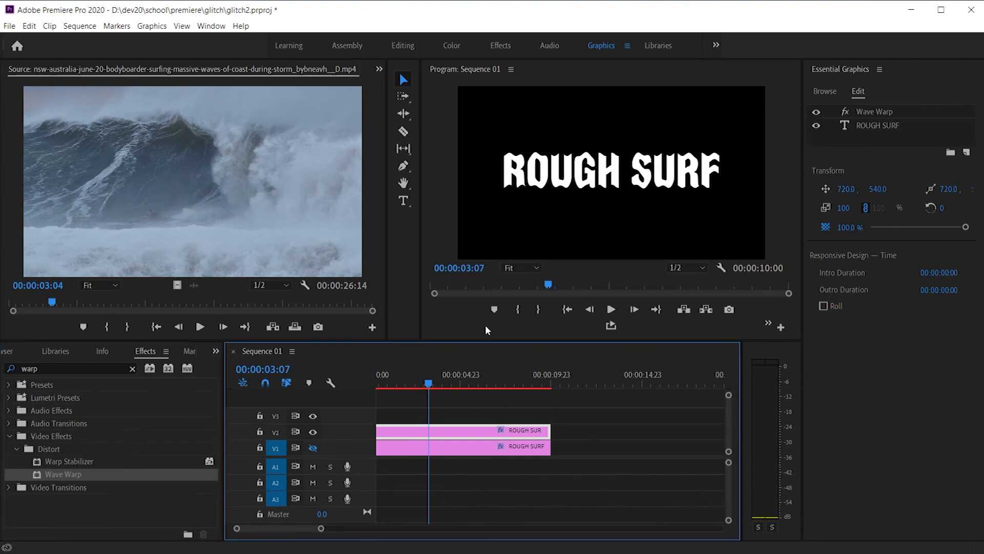
{"action": "left_click_drag", "start_coordinate": [427, 383], "coordinate": [364, 381]}
{"action": "key", "text": "space"}
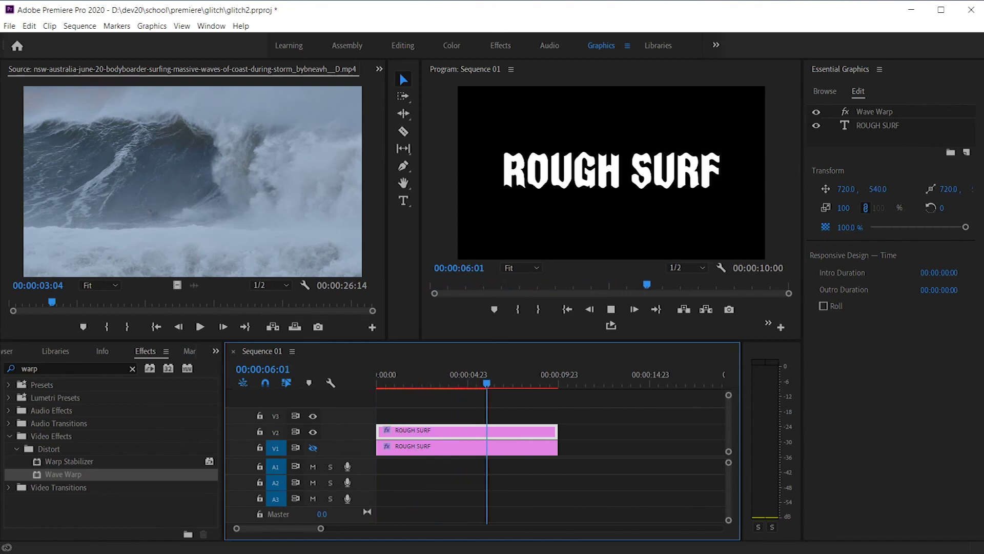
{"action": "key", "text": "space"}
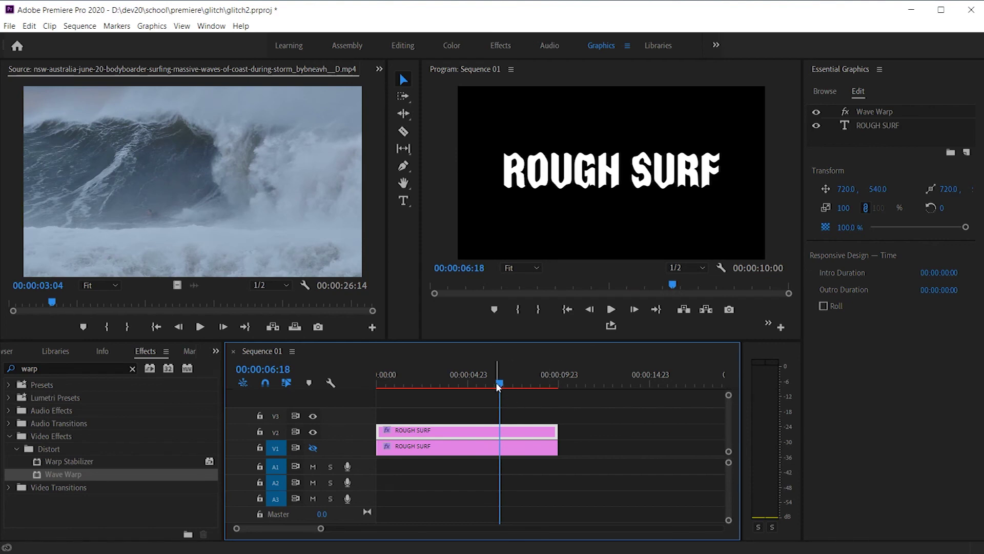
{"action": "left_click_drag", "start_coordinate": [496, 384], "coordinate": [334, 393]}
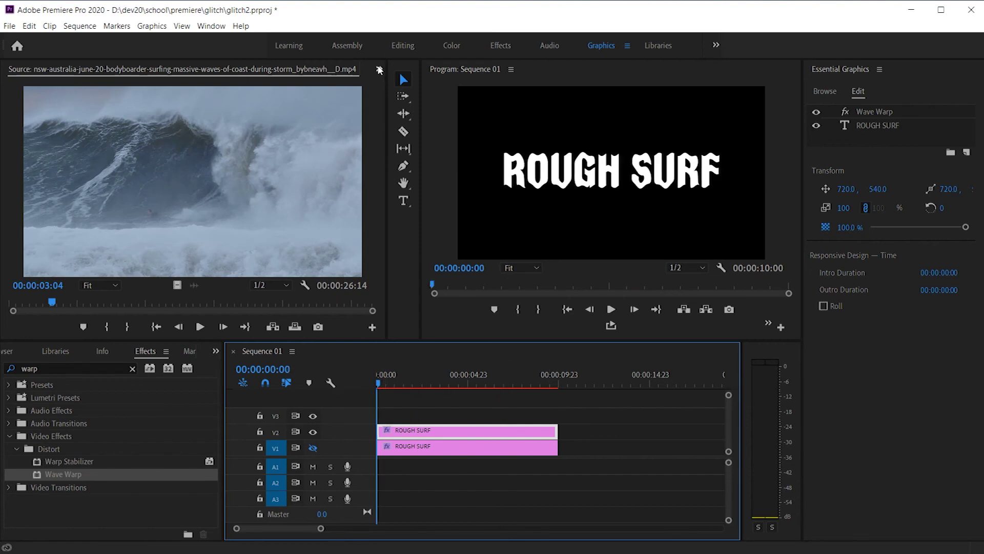
- Show the effect settings of the title clip on V2 and select its Wave Warp effect
{"action": "left_click", "coordinate": [379, 70]}
{"action": "left_click", "coordinate": [422, 110]}
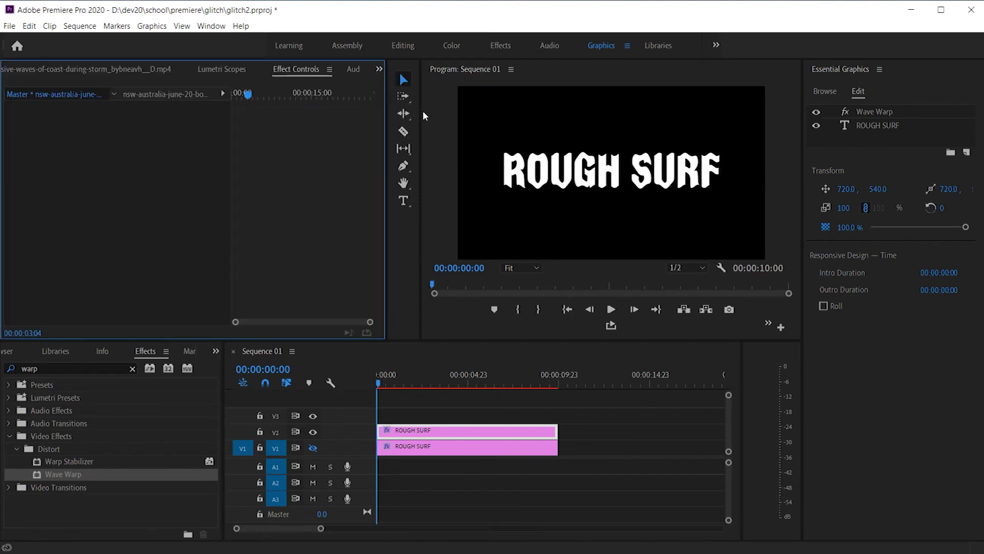
{"action": "left_click", "coordinate": [415, 433]}
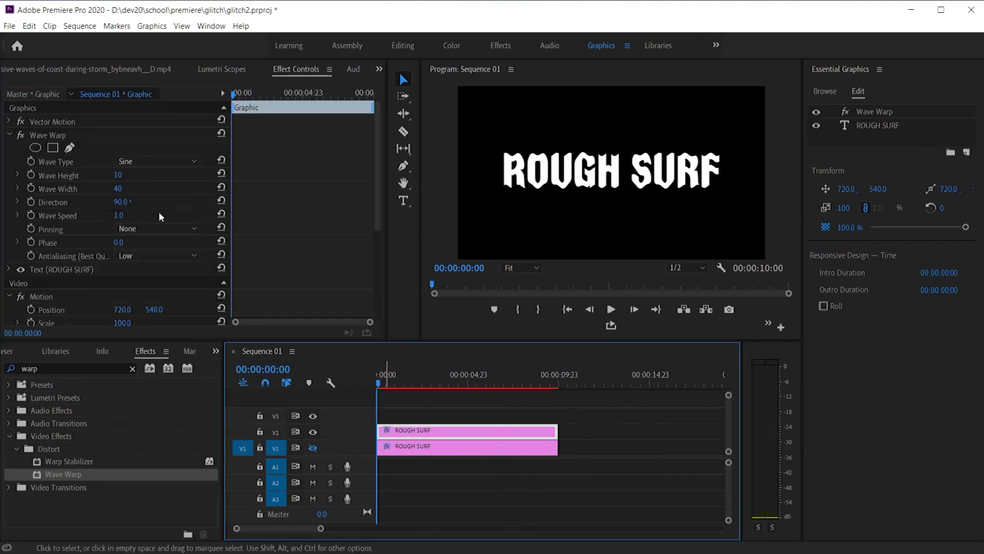
{"action": "left_click", "coordinate": [43, 136]}
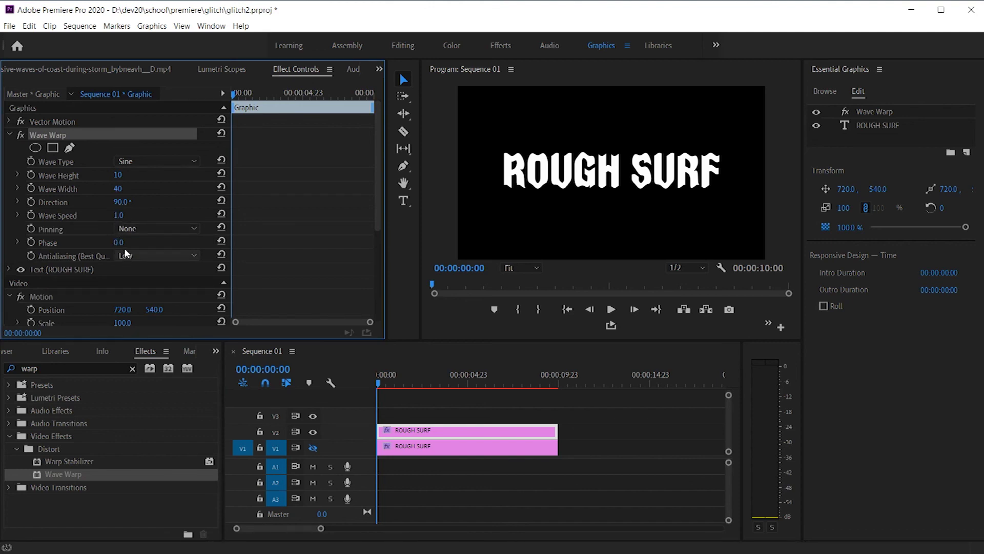
- Set the Wave Warp effect's Wave Speed to 27.1 and preview the faster motion
{"action": "left_click", "coordinate": [116, 215]}
{"action": "type", "text": "3.8"}
{"action": "key", "text": "Return"}
{"action": "key", "text": "space"}
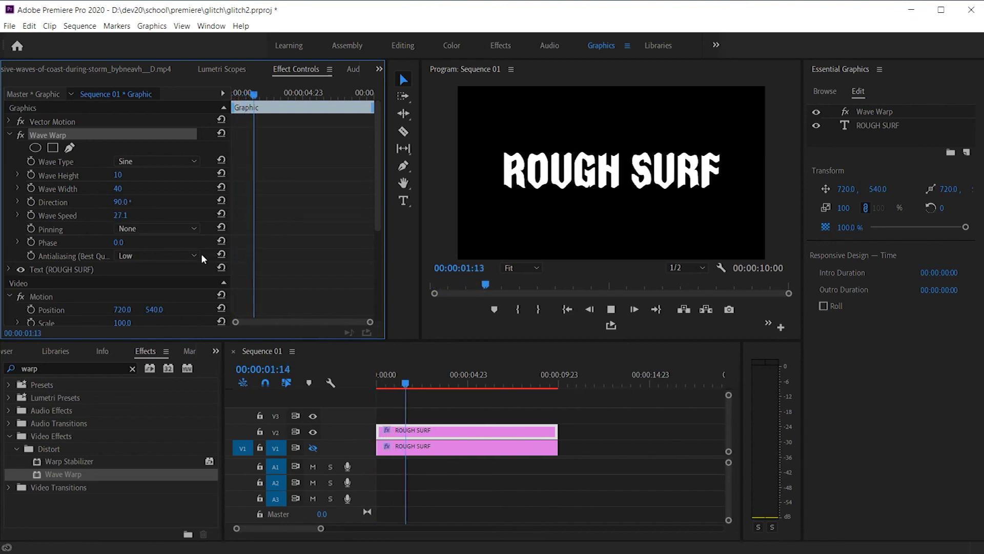
{"action": "key", "text": "space"}
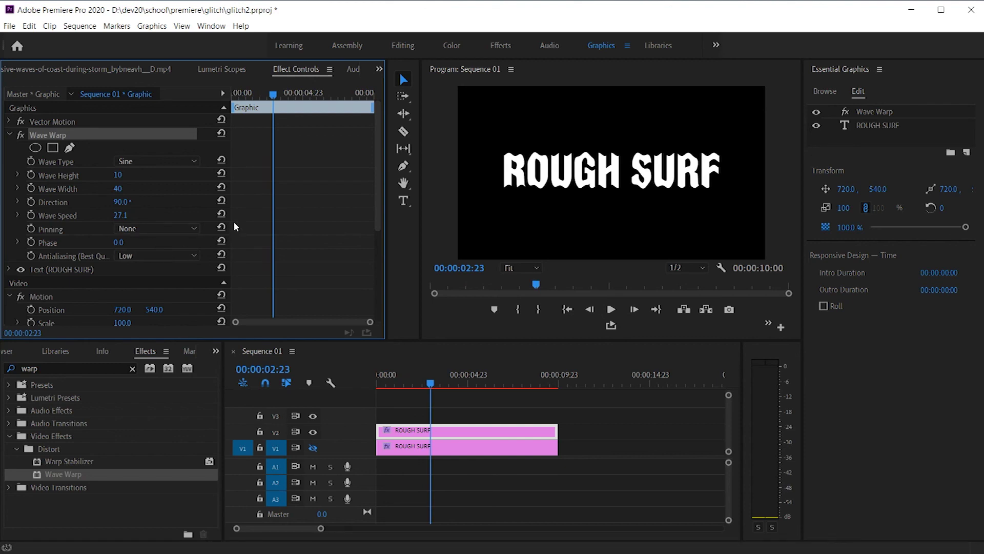
- Change the Wave Warp's Wave Type to Square, play the title, and move the playhead back to 00:00:02:08
{"action": "left_click", "coordinate": [153, 162]}
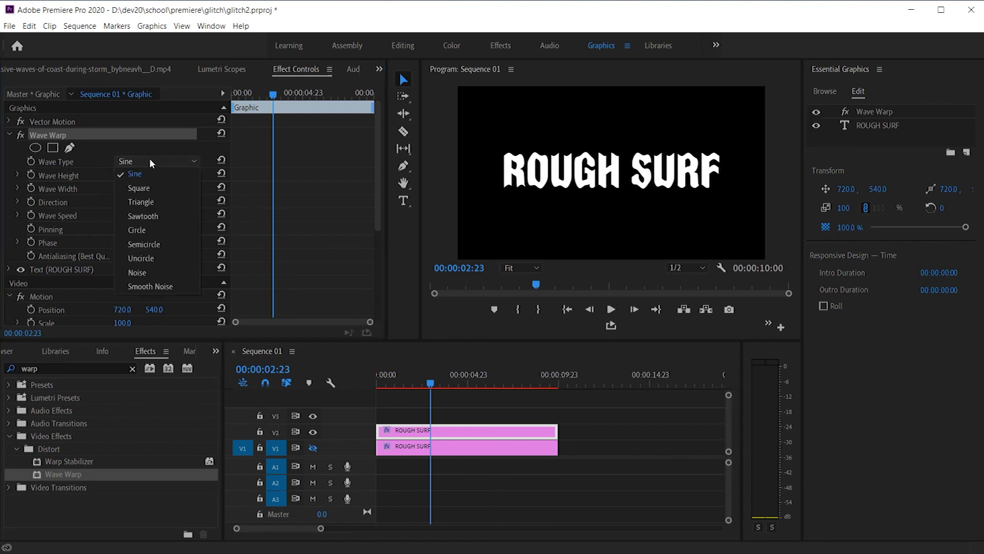
{"action": "left_click", "coordinate": [147, 185]}
{"action": "key", "text": "space"}
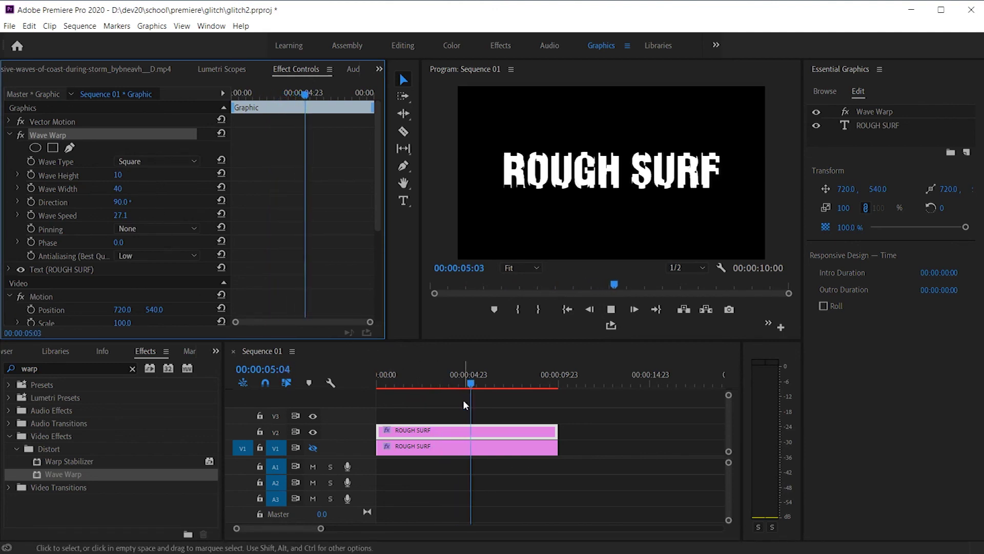
{"action": "key", "text": "space"}
{"action": "left_click_drag", "start_coordinate": [507, 383], "coordinate": [419, 377]}
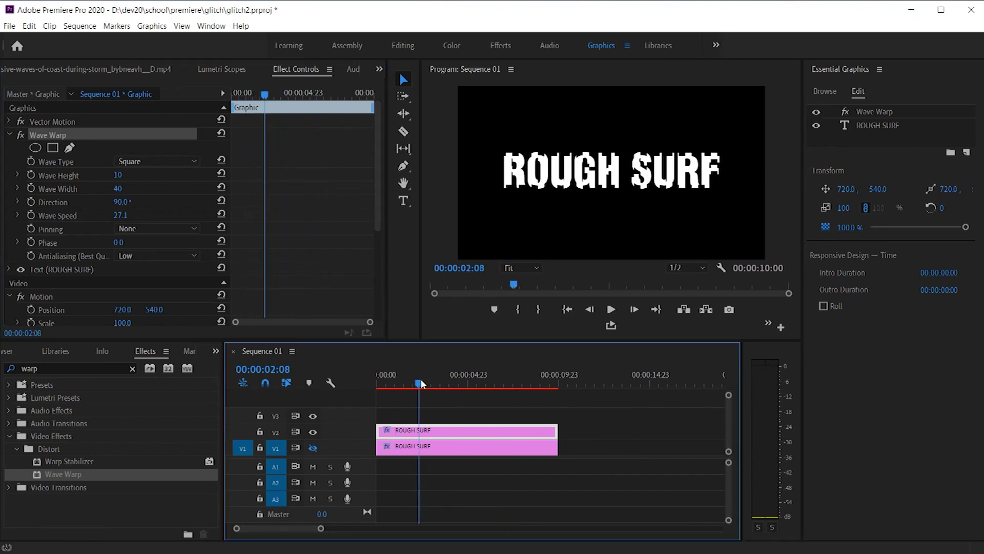
- Try a Wave Warp Direction of 0° in playback, and restore the Direction to 90°
{"action": "left_click", "coordinate": [120, 202]}
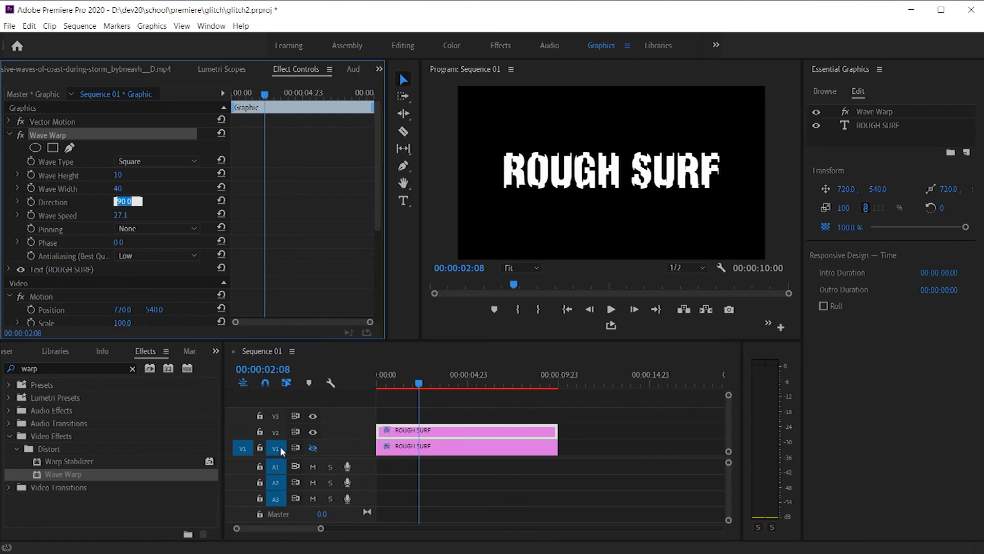
{"action": "type", "text": "0"}
{"action": "key", "text": "Return"}
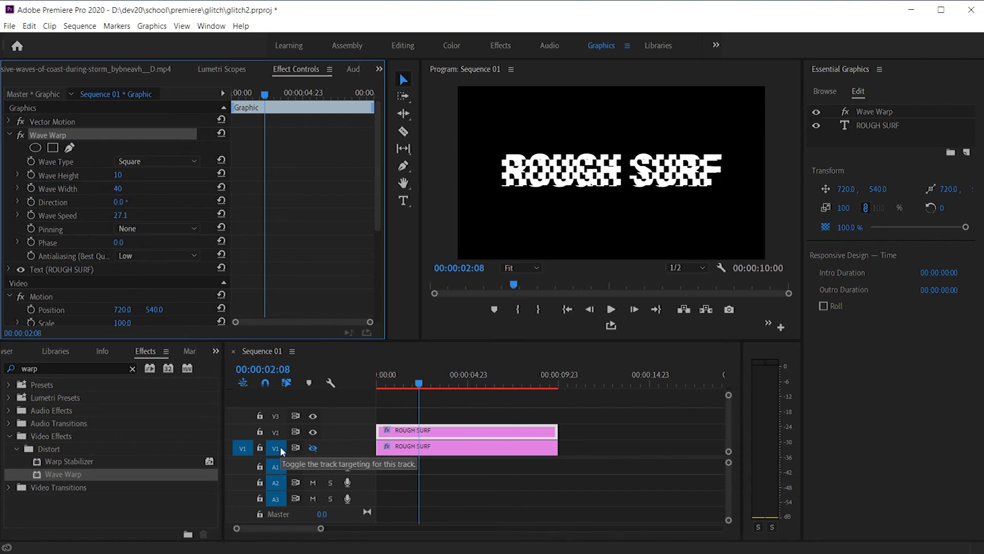
{"action": "key", "text": "space"}
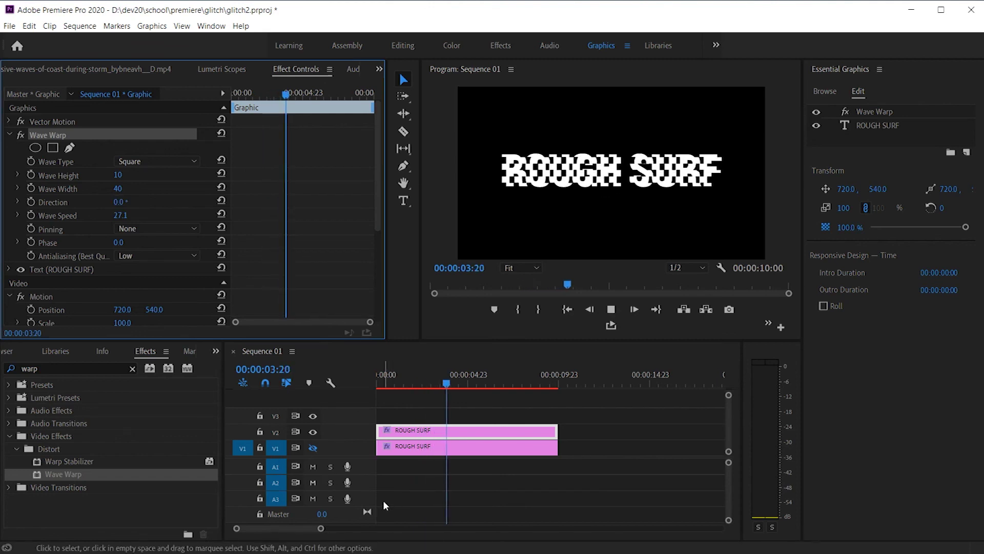
{"action": "left_click_drag", "start_coordinate": [443, 381], "coordinate": [389, 381]}
{"action": "left_click", "coordinate": [119, 202]}
{"action": "type", "text": "90"}
{"action": "key", "text": "Return"}
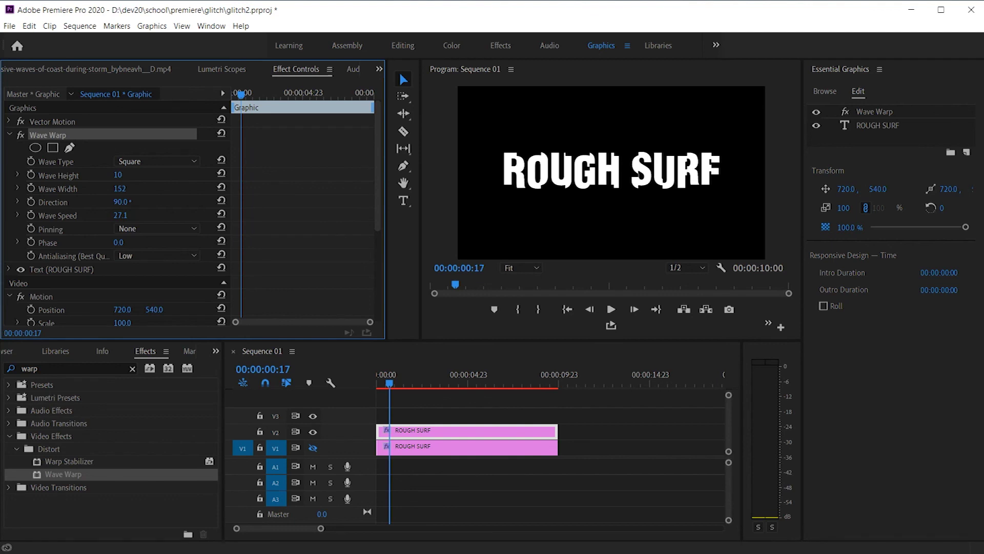
- Try Wave Warp Wave Width values of 145 and 1, playing the title to compare them
{"action": "left_click_drag", "start_coordinate": [121, 189], "coordinate": [126, 190]}
{"action": "key", "text": "space"}
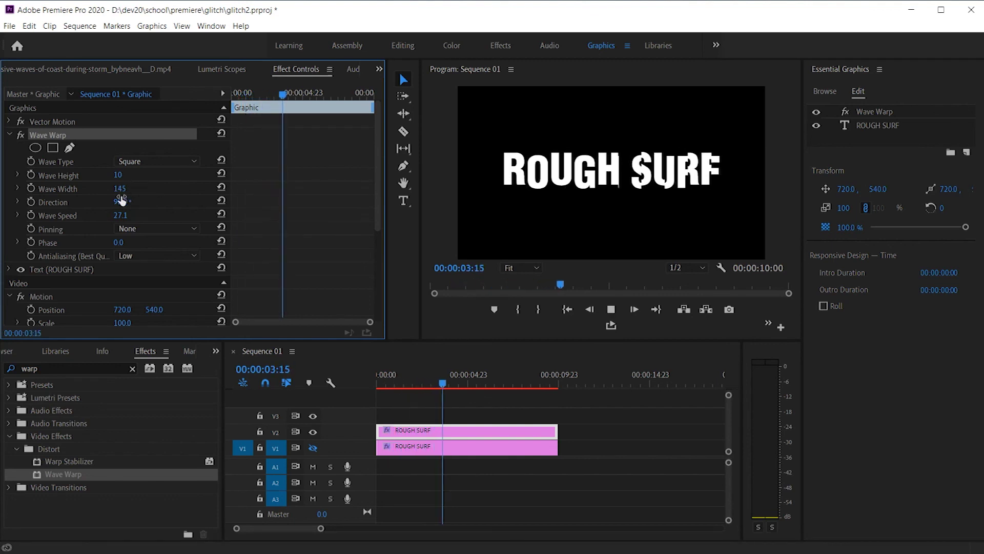
{"action": "left_click_drag", "start_coordinate": [116, 188], "coordinate": [42, 189]}
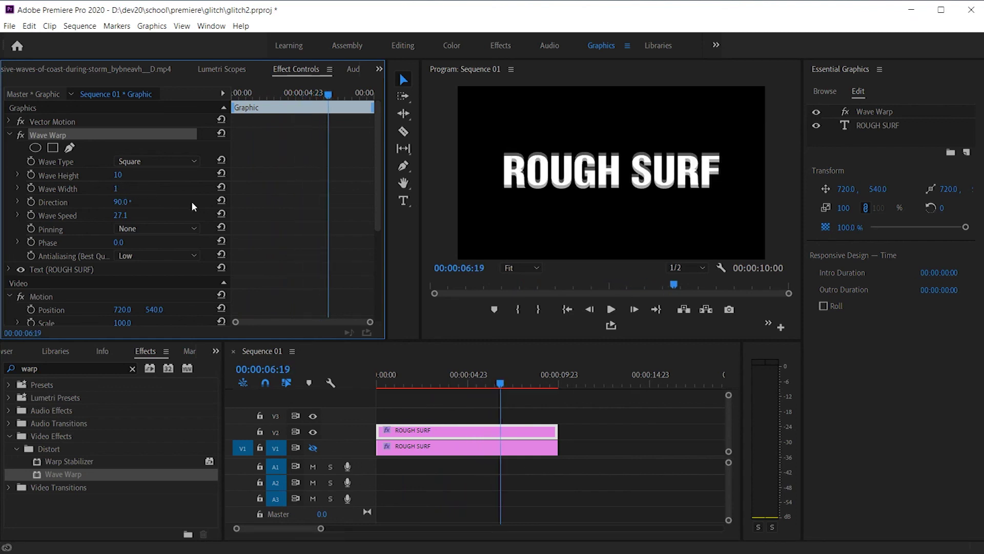
{"action": "left_click_drag", "start_coordinate": [496, 382], "coordinate": [406, 379]}
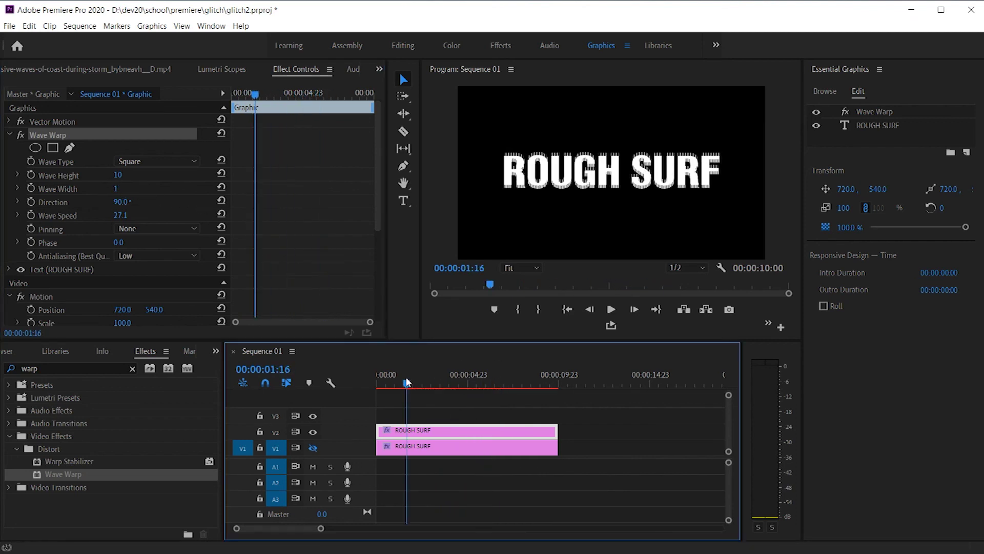
{"action": "key", "text": "space"}
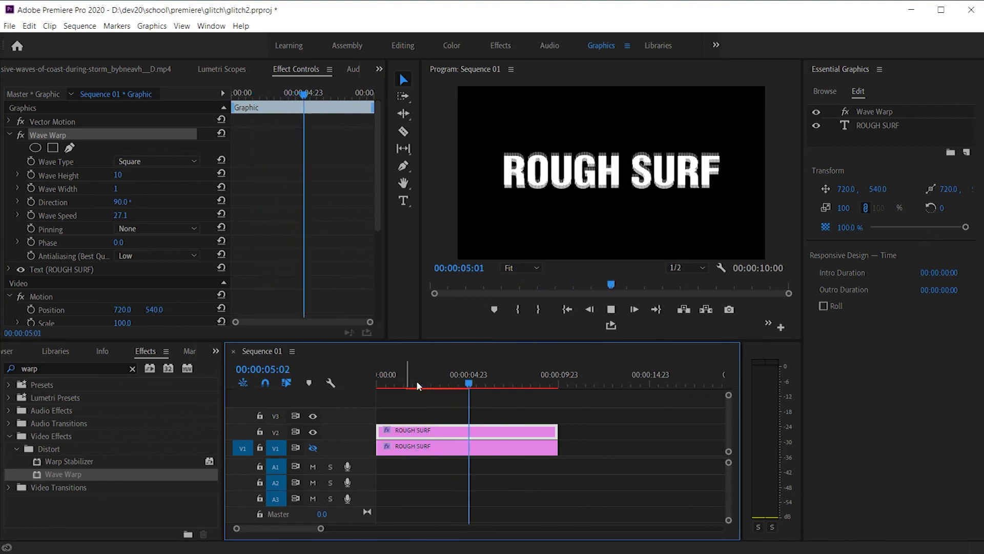
{"action": "left_click_drag", "start_coordinate": [489, 382], "coordinate": [423, 382]}
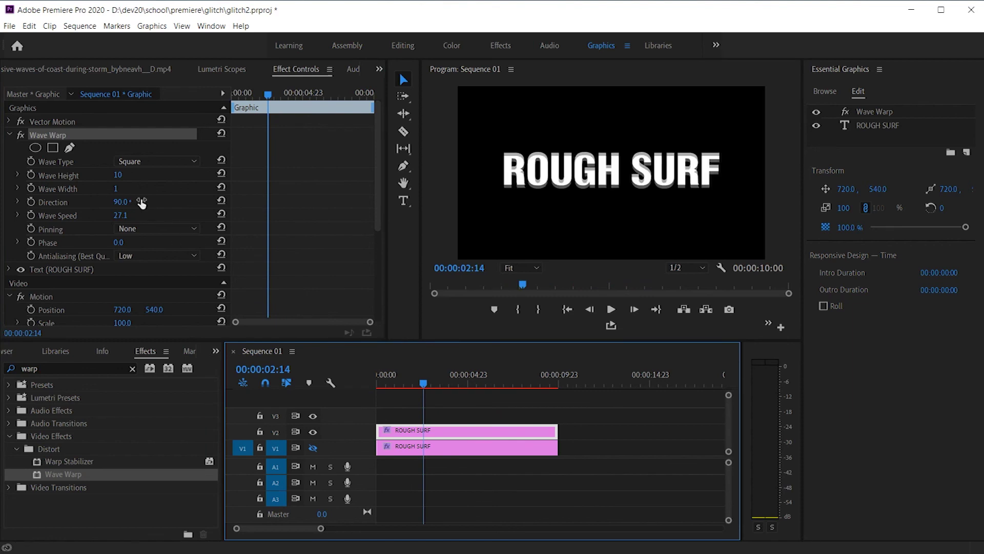
- Set the Wave Warp's Wave Width to 162 and its Wave Height to 44
{"action": "left_click", "coordinate": [120, 190]}
{"action": "type", "text": "1"}
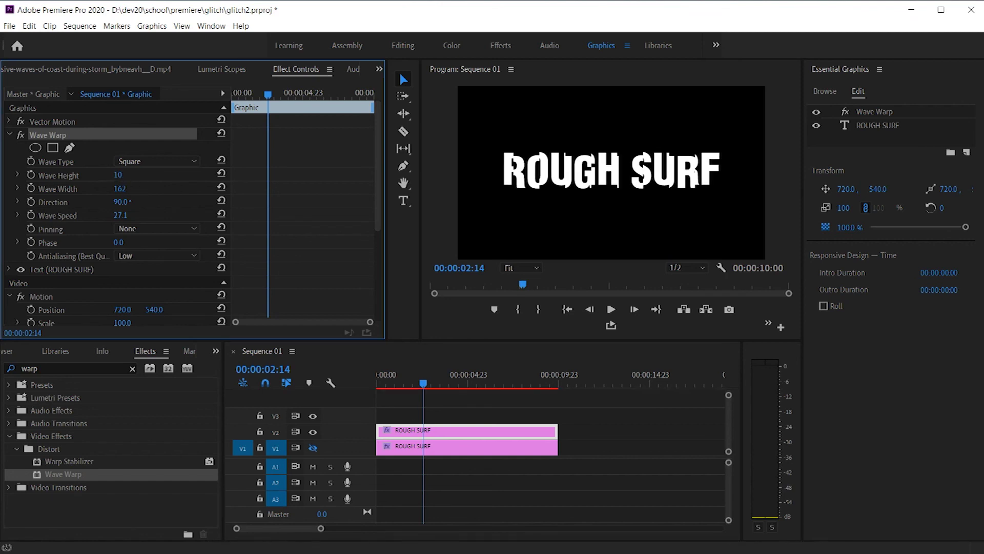
{"action": "left_click_drag", "start_coordinate": [120, 174], "coordinate": [129, 175]}
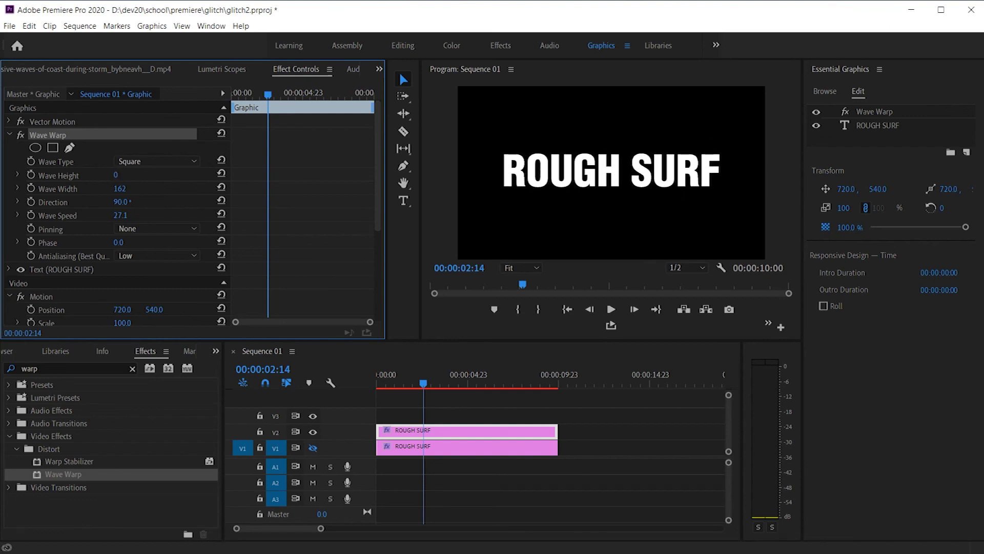
{"action": "left_click_drag", "start_coordinate": [116, 174], "coordinate": [126, 175]}
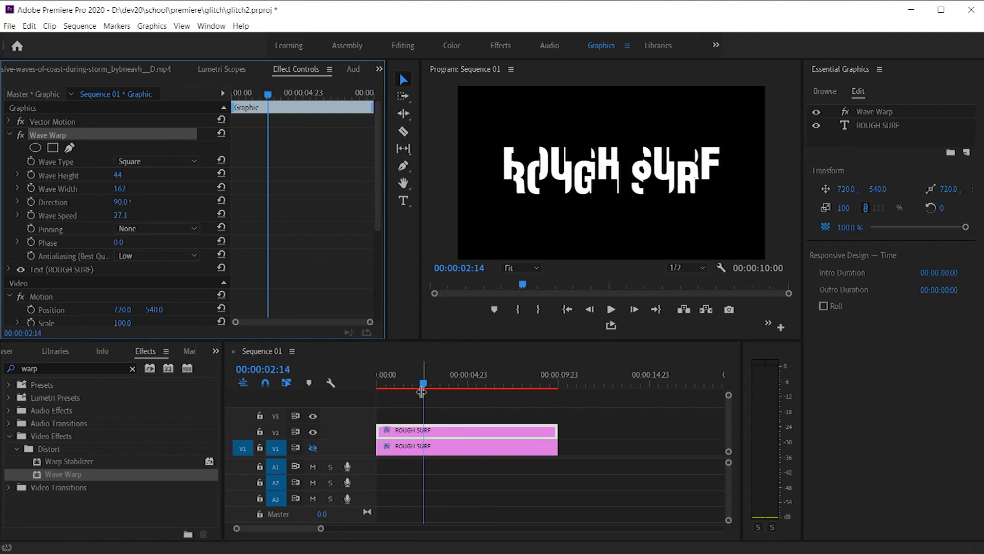
- Play the warped title from the beginning and return the playhead to the sequence start
{"action": "left_click_drag", "start_coordinate": [422, 384], "coordinate": [300, 376]}
{"action": "key", "text": "space"}
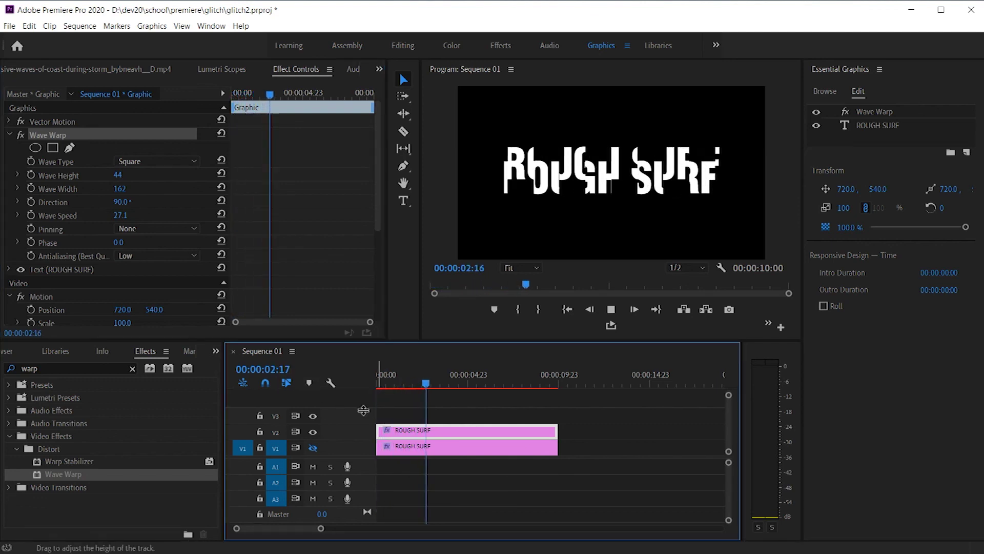
{"action": "key", "text": "space"}
{"action": "left_click_drag", "start_coordinate": [437, 385], "coordinate": [350, 382]}
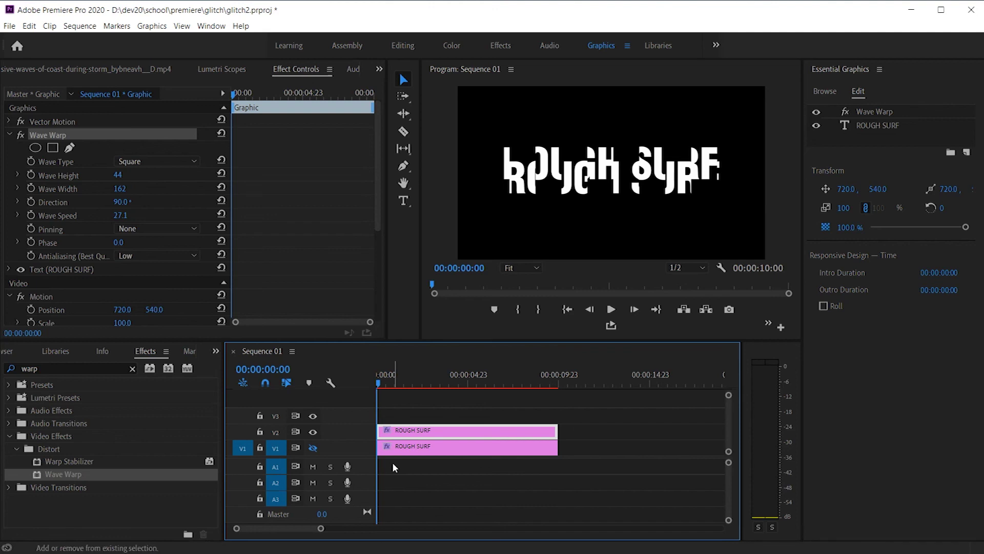
- Split the title clips on both V2 and V1 at 00:00:00:05
{"action": "key", "text": "shift+Right"}
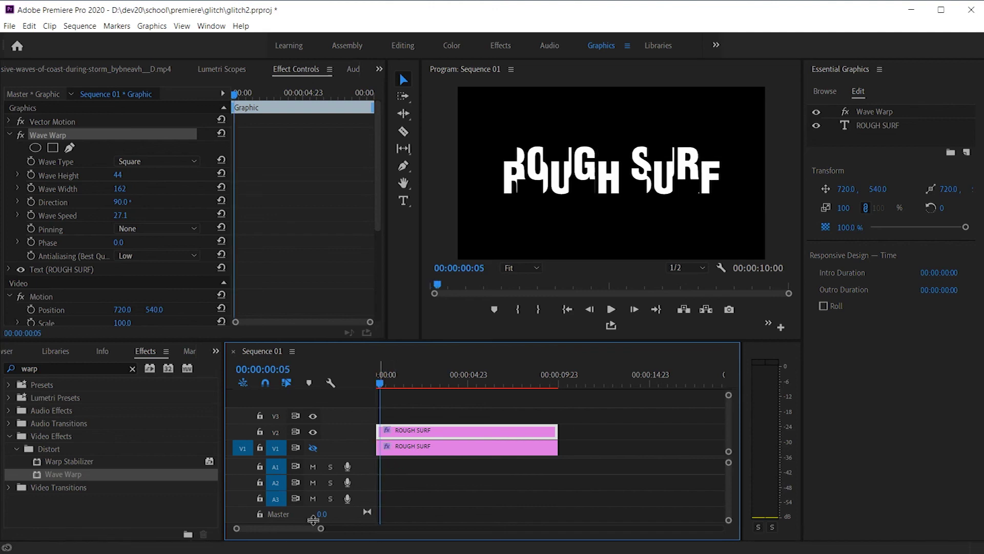
{"action": "left_click_drag", "start_coordinate": [320, 532], "coordinate": [289, 530]}
{"action": "key", "text": "c"}
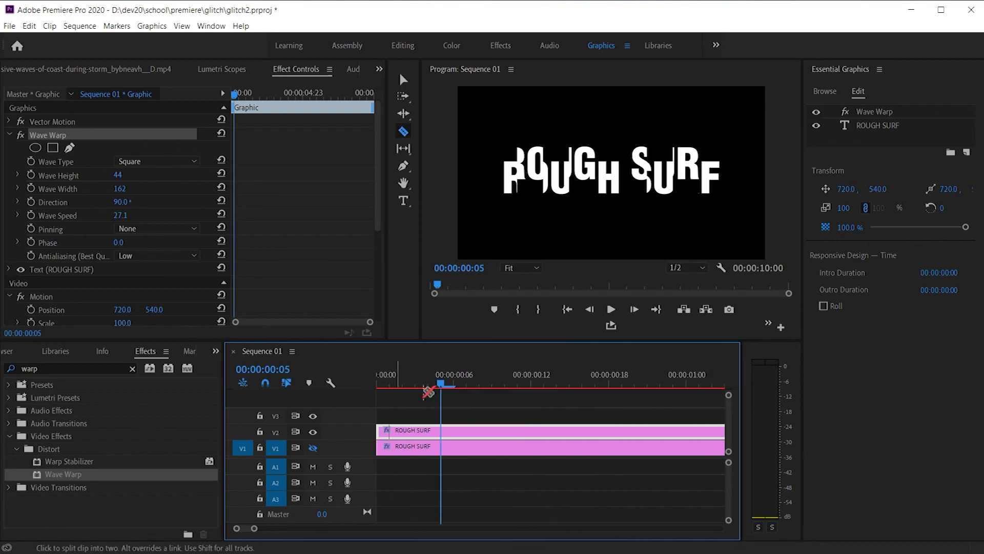
{"action": "left_click", "coordinate": [444, 431]}
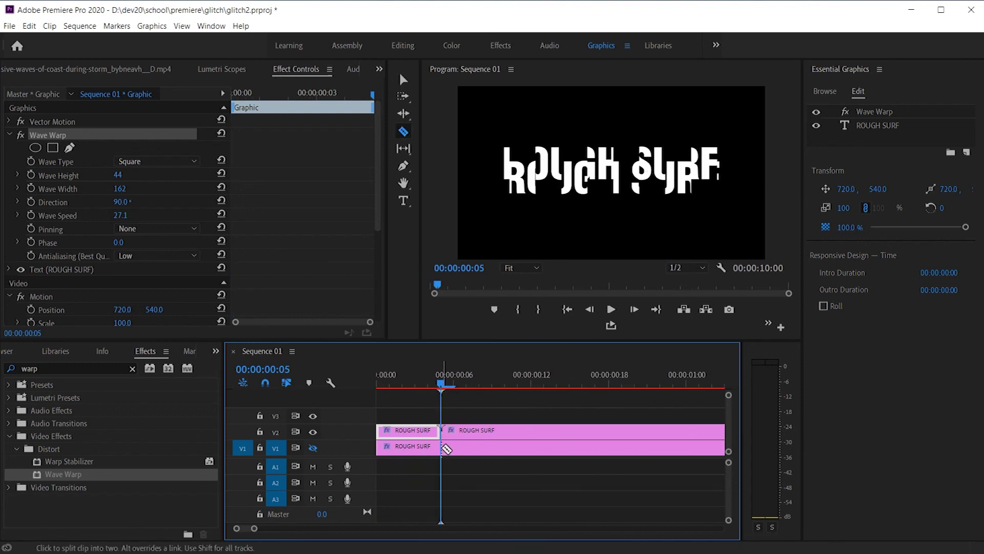
{"action": "left_click", "coordinate": [442, 447]}
- Make track V1 visible again and delete its first title segment, the one before 00:00:00:05
{"action": "left_click_drag", "start_coordinate": [438, 383], "coordinate": [416, 389]}
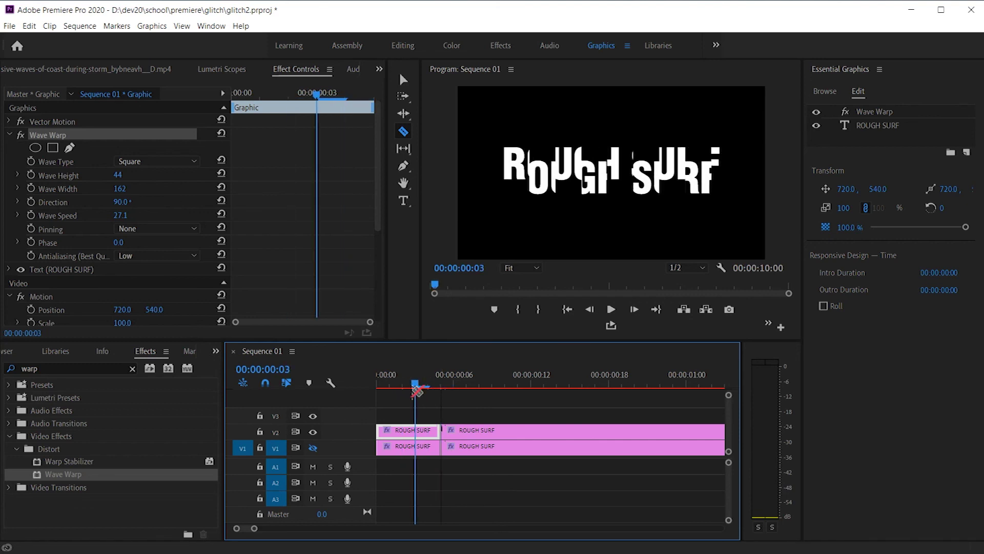
{"action": "left_click", "coordinate": [312, 448]}
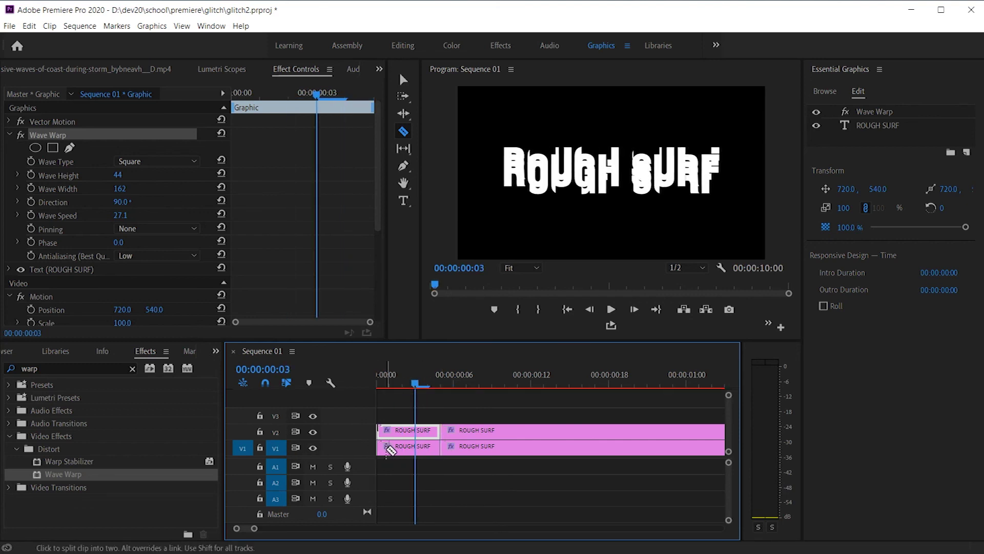
{"action": "key", "text": "v"}
{"action": "left_click", "coordinate": [390, 448]}
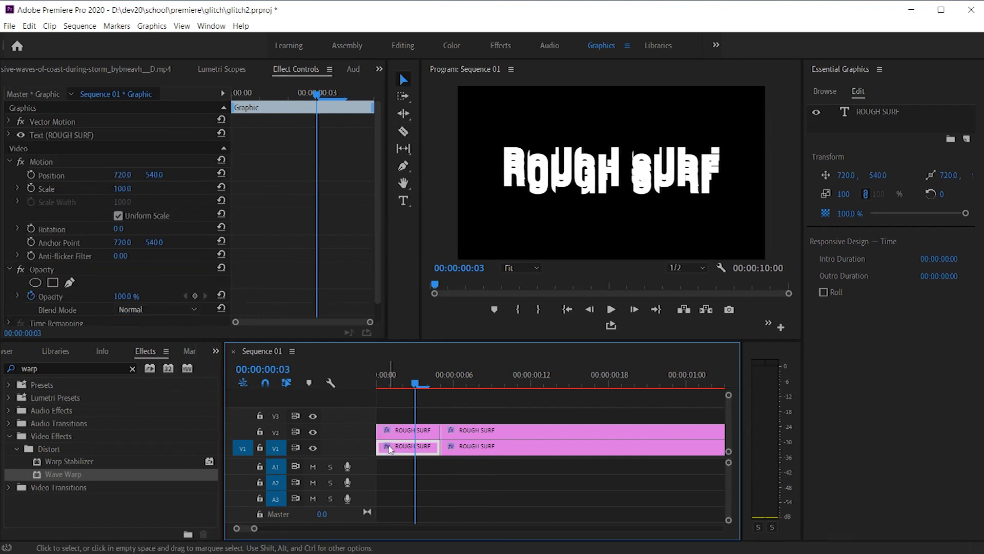
{"action": "key", "text": "Delete"}
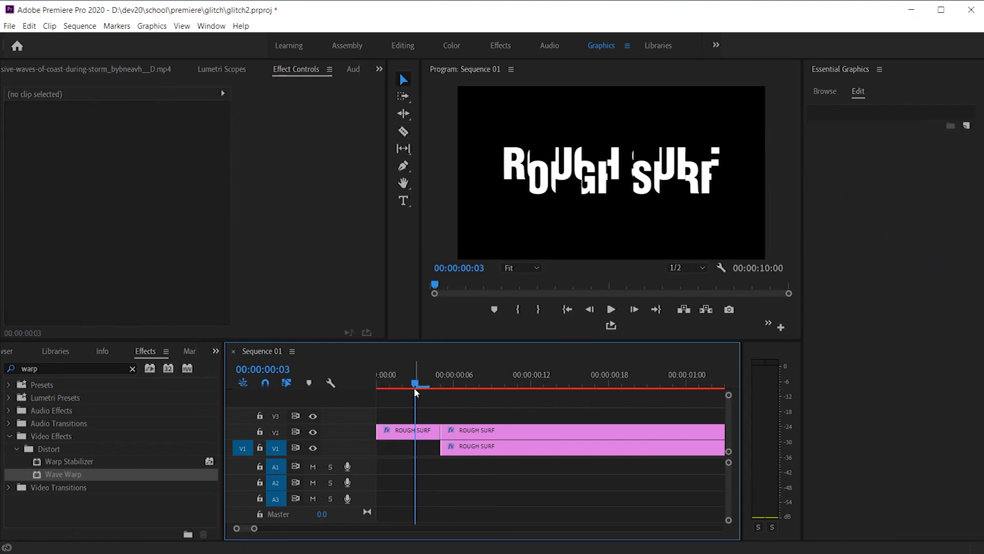
- Split the title clips on both video tracks at 00:00:00:07
{"action": "left_click_drag", "start_coordinate": [415, 385], "coordinate": [440, 386]}
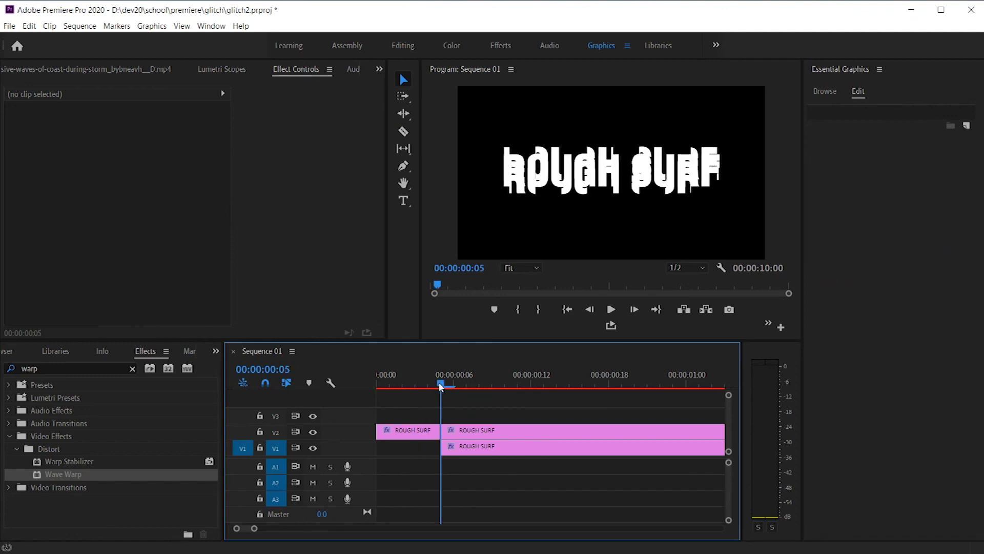
{"action": "left_click_drag", "start_coordinate": [448, 386], "coordinate": [459, 381]}
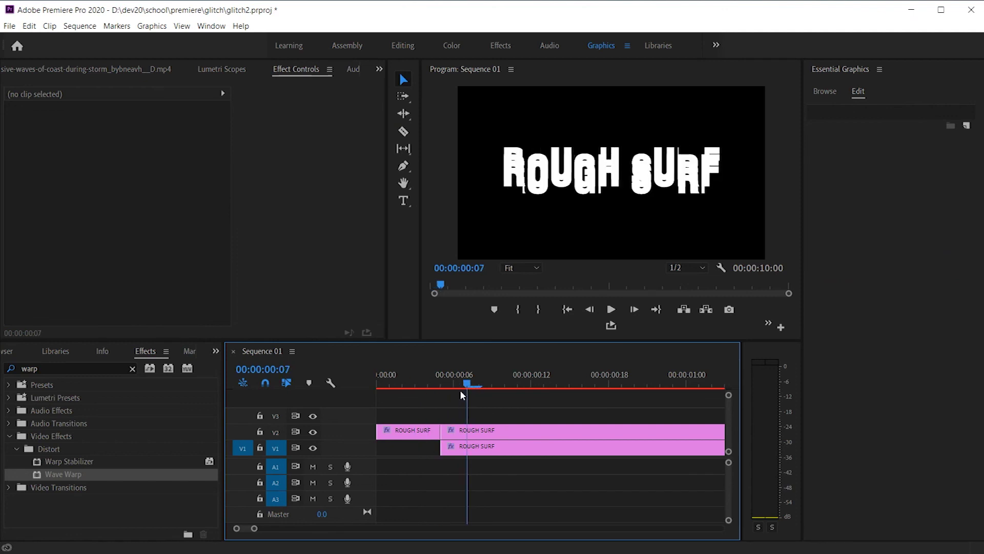
{"action": "key", "text": "c"}
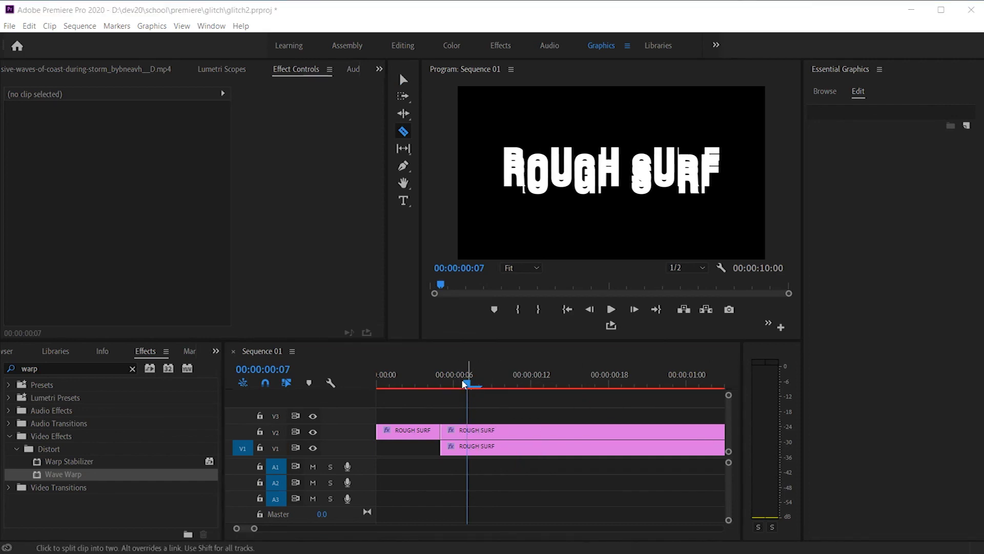
{"action": "left_click", "coordinate": [460, 386]}
{"action": "left_click_drag", "start_coordinate": [453, 388], "coordinate": [462, 383]}
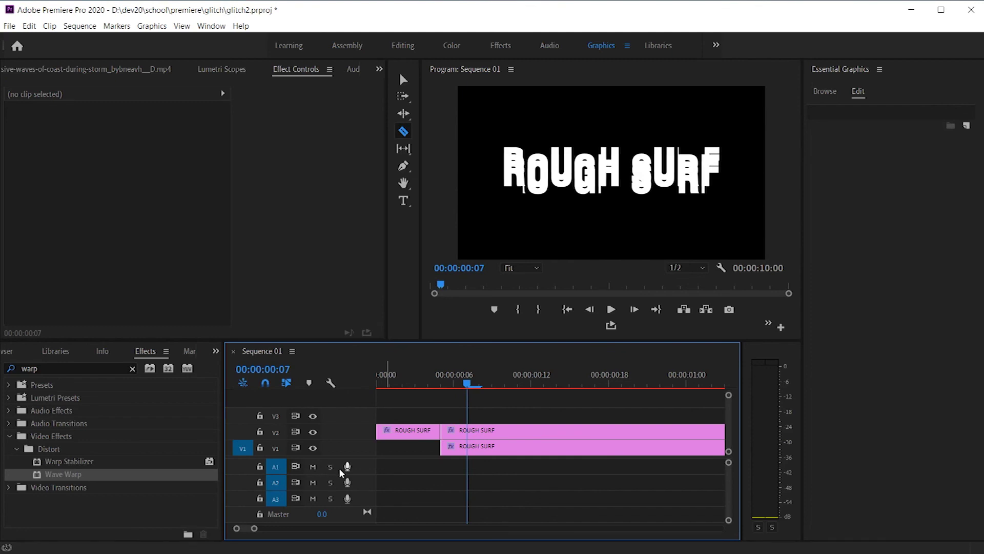
{"action": "left_click", "coordinate": [476, 430], "text": "shift"}
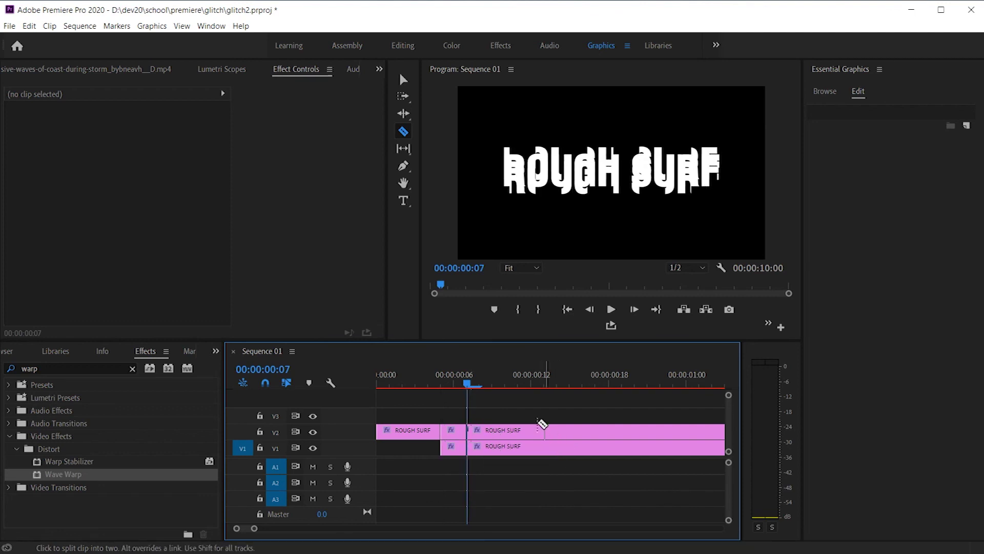
- Split the title clips on both video tracks at 00:00:00:08, 00:00:00:11 and 00:00:00:15
{"action": "left_click", "coordinate": [479, 384]}
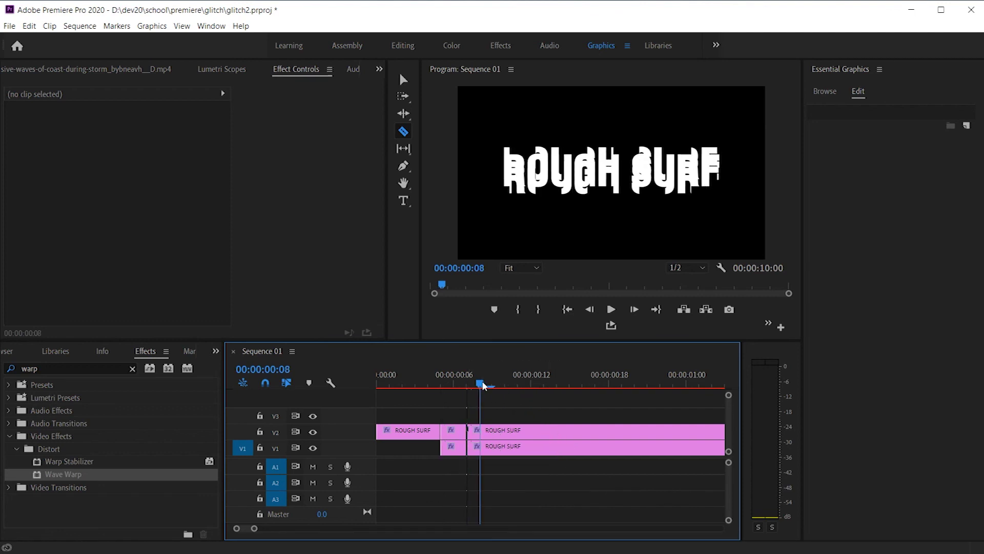
{"action": "left_click", "coordinate": [481, 430], "text": "shift"}
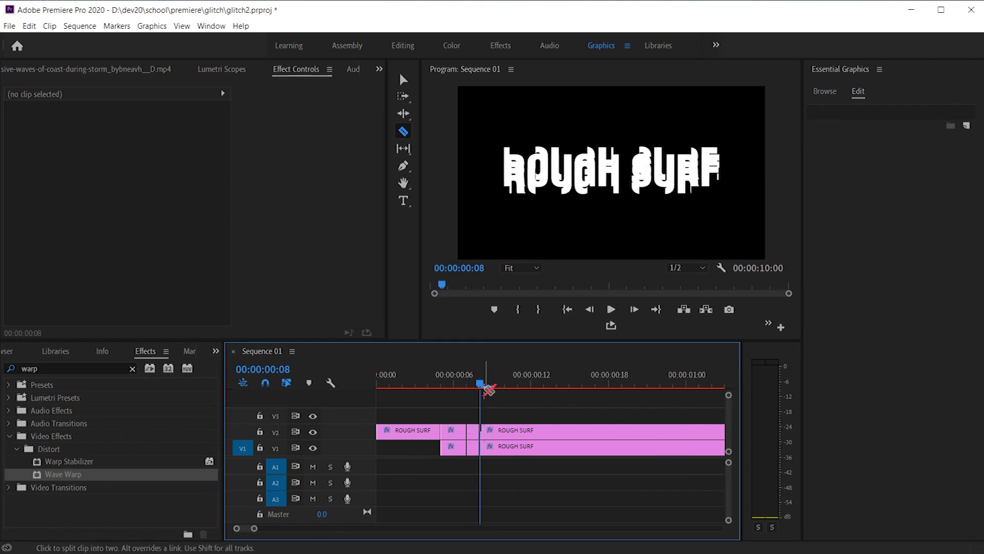
{"action": "left_click_drag", "start_coordinate": [481, 387], "coordinate": [519, 388]}
{"action": "left_click", "coordinate": [520, 430], "text": "shift"}
{"action": "left_click_drag", "start_coordinate": [519, 386], "coordinate": [571, 387]}
{"action": "left_click", "coordinate": [570, 430], "text": "shift"}
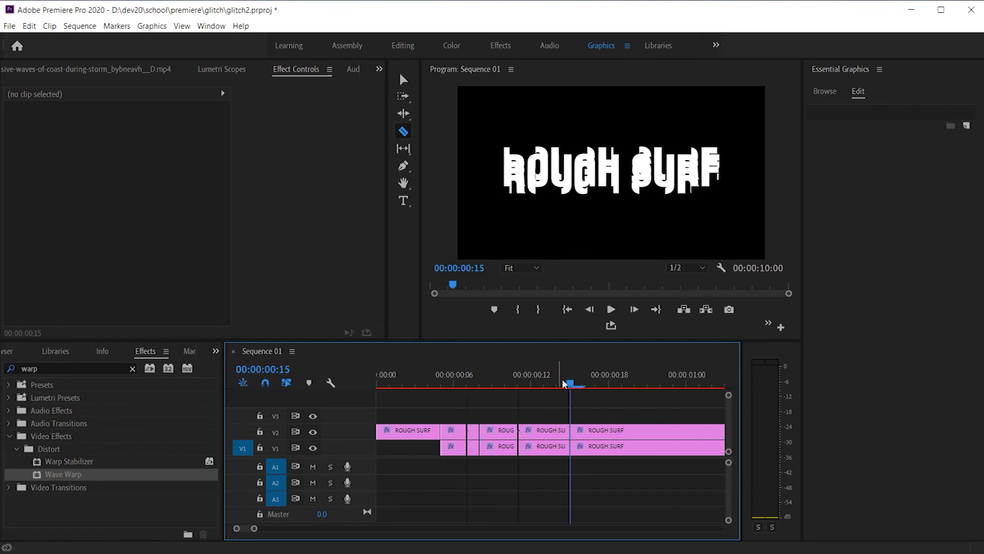
- Split the title clips on both video tracks at 00:00:00:13, 00:00:00:18 and 00:00:00:22
{"action": "left_click_drag", "start_coordinate": [568, 383], "coordinate": [544, 384]}
{"action": "left_click", "coordinate": [544, 430], "text": "shift"}
{"action": "left_click_drag", "start_coordinate": [557, 389], "coordinate": [609, 392]}
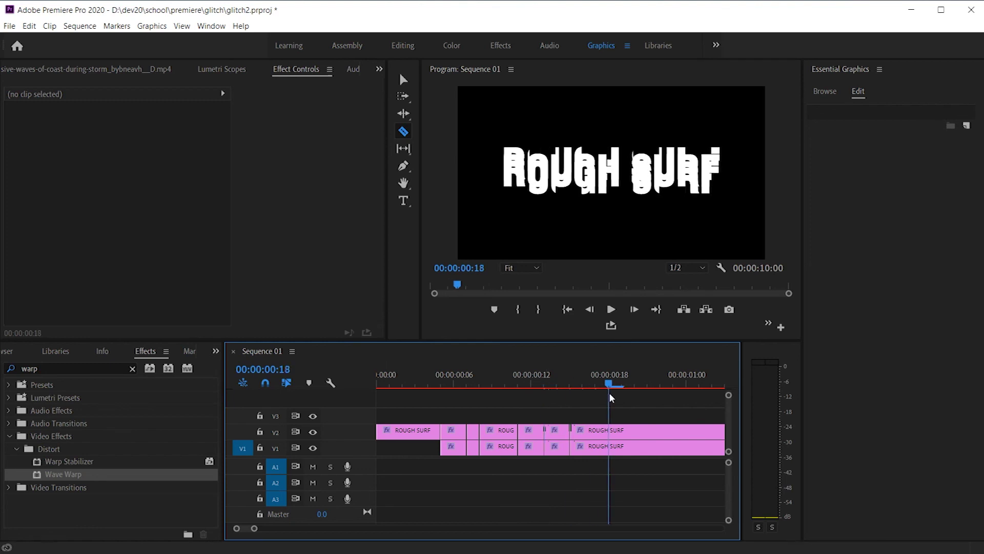
{"action": "left_click", "coordinate": [610, 433], "text": "shift"}
{"action": "left_click_drag", "start_coordinate": [610, 385], "coordinate": [660, 385]}
{"action": "left_click", "coordinate": [661, 429], "text": "shift"}
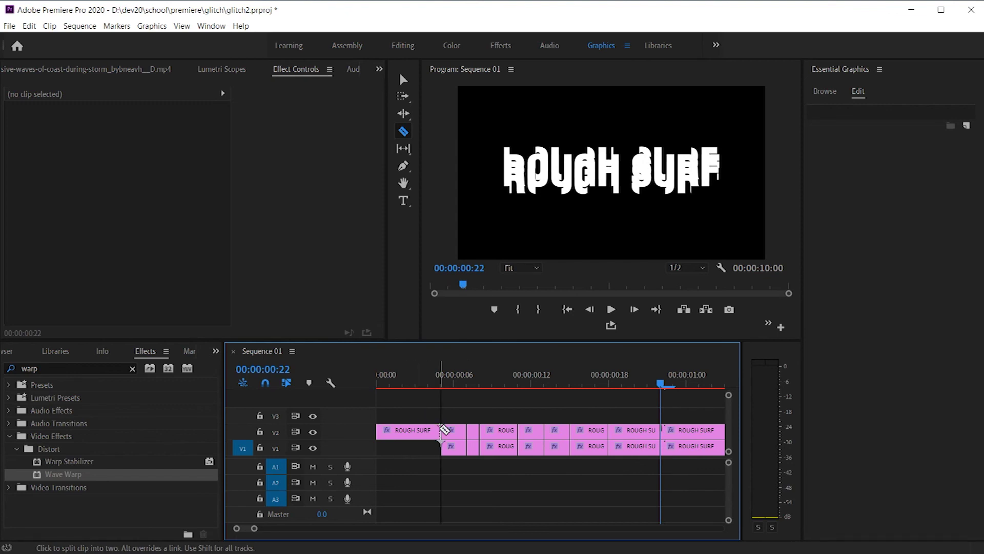
- Delete the V2 title segments spanning frames 05–07 and 08–11, and the V1 segment spanning frames 07–08
{"action": "key", "text": "v"}
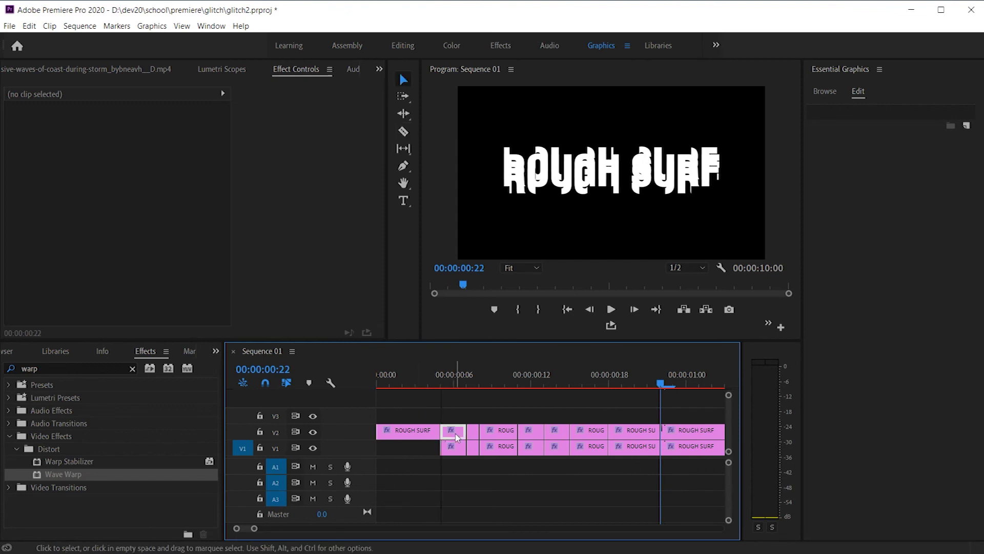
{"action": "left_click", "coordinate": [455, 433]}
{"action": "key", "text": "Delete"}
{"action": "left_click", "coordinate": [474, 444]}
{"action": "key", "text": "Delete"}
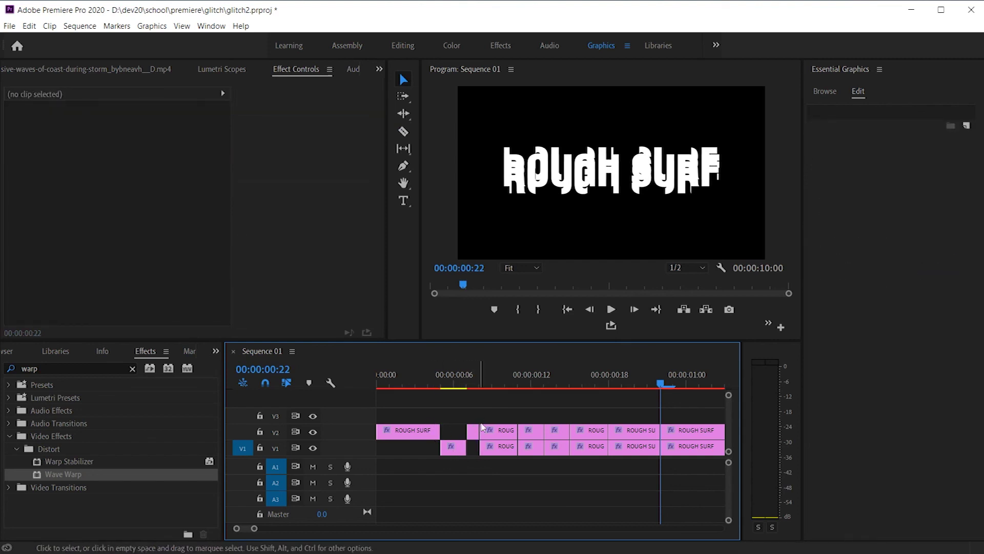
{"action": "left_click", "coordinate": [496, 433]}
{"action": "key", "text": "Delete"}
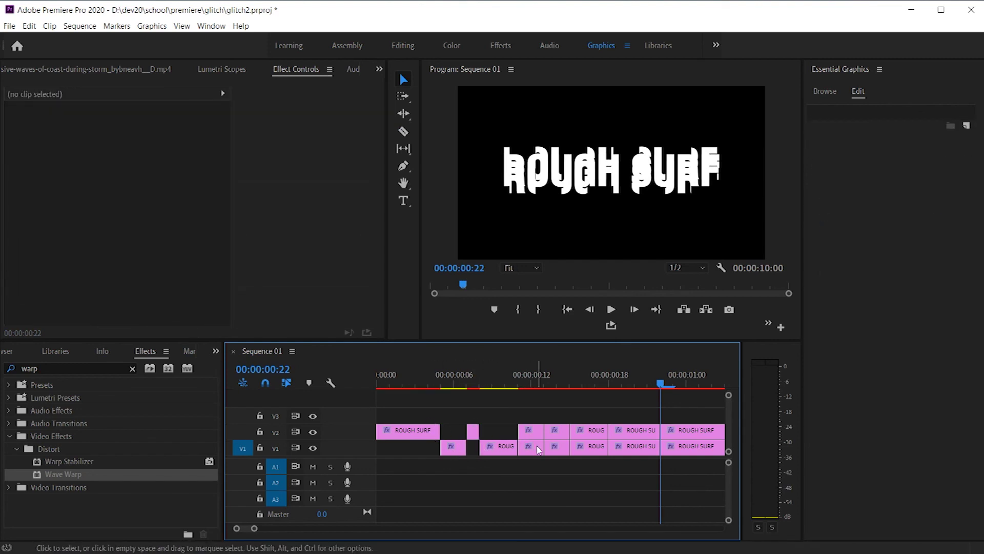
- Delete the V1 title segments spanning frames 11–13 and 15–18, and the V2 segments spanning frames 13–15 and 18–22
{"action": "left_click", "coordinate": [562, 436]}
{"action": "key", "text": "Delete"}
{"action": "left_click", "coordinate": [593, 448]}
{"action": "key", "text": "Delete"}
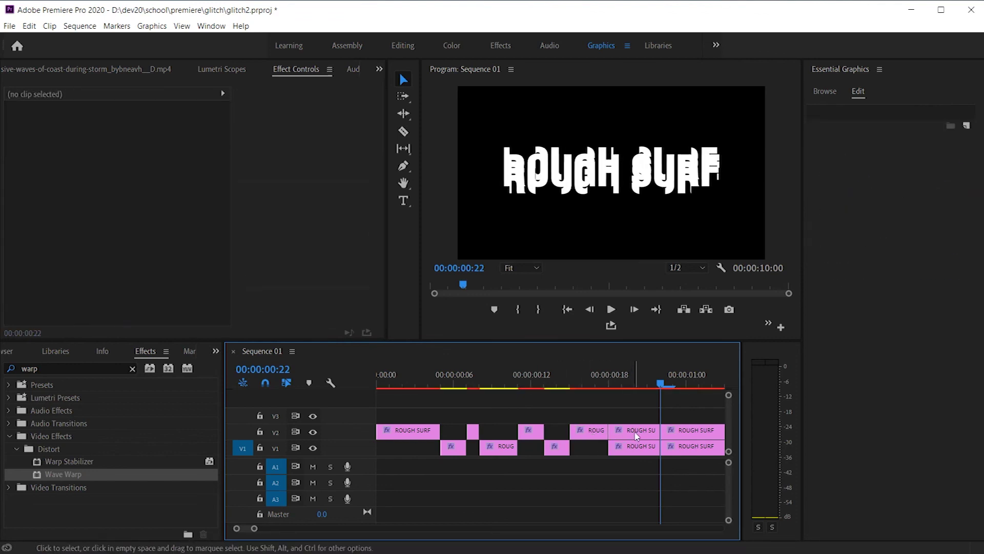
{"action": "left_click", "coordinate": [635, 433]}
{"action": "key", "text": "Delete"}
- Play the alternating title segments from the beginning and return the playhead to the sequence start
{"action": "key", "text": "Home"}
{"action": "key", "text": "space"}
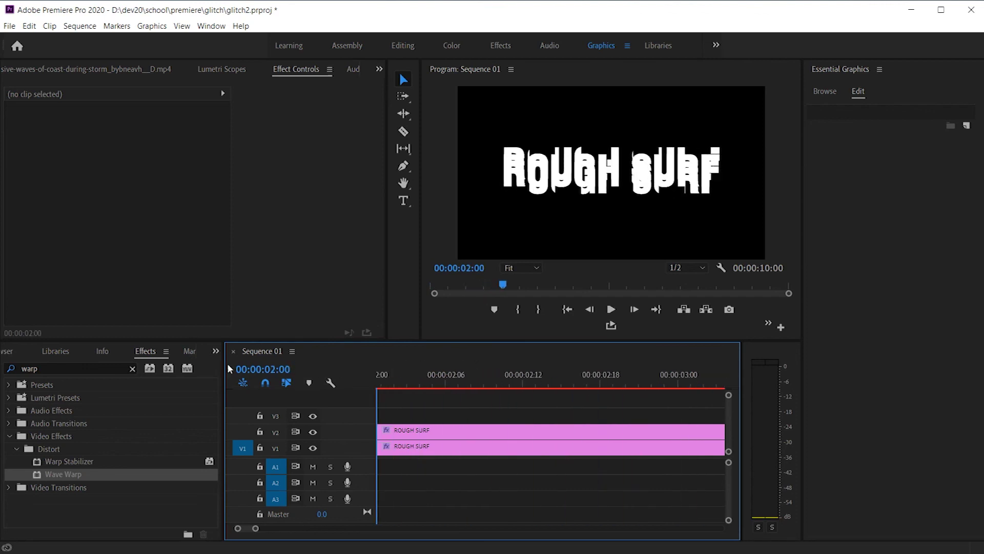
{"action": "key", "text": "space"}
{"action": "key", "text": "j"}
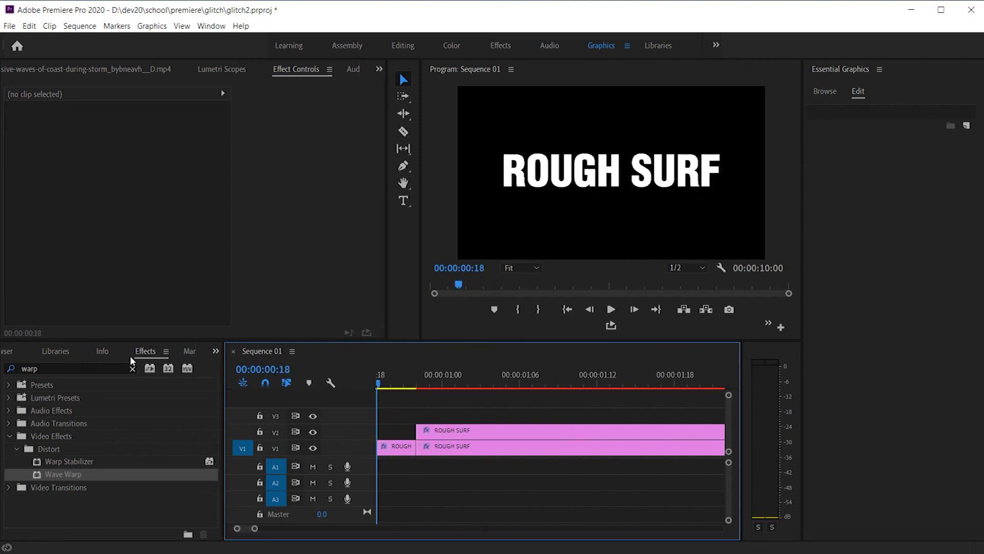
{"action": "key", "text": "space"}
{"action": "left_click_drag", "start_coordinate": [413, 368], "coordinate": [178, 375]}
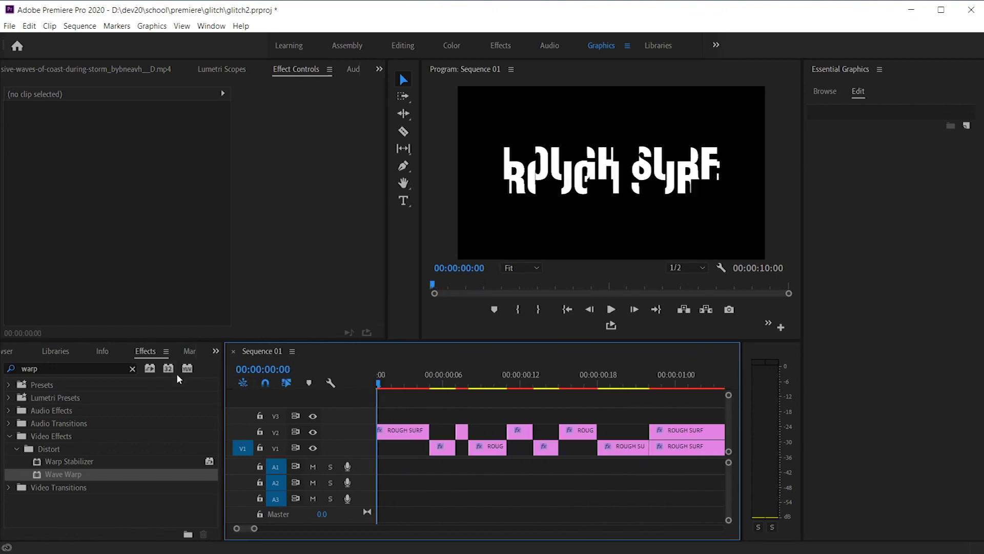
{"action": "left_click", "coordinate": [533, 434]}
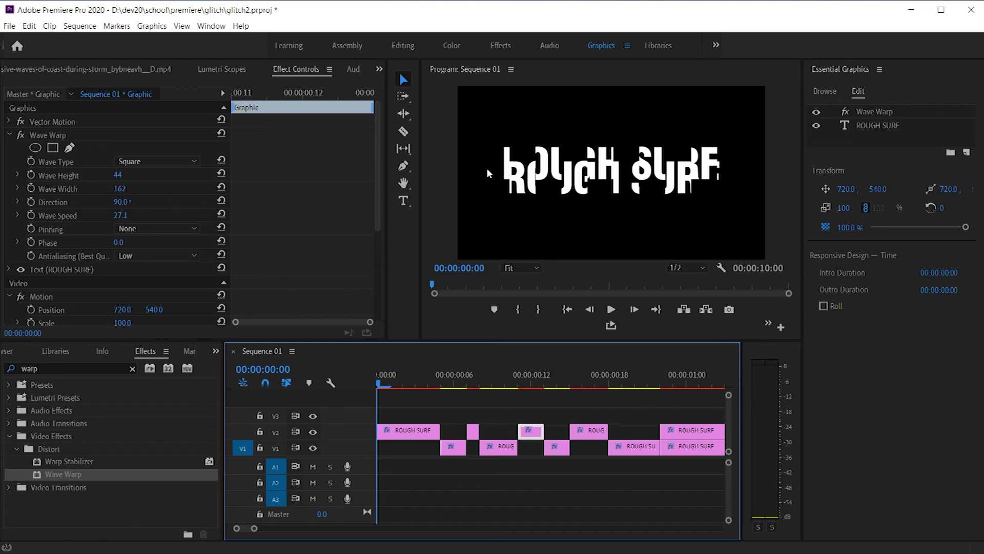
{"action": "left_click", "coordinate": [406, 82]}
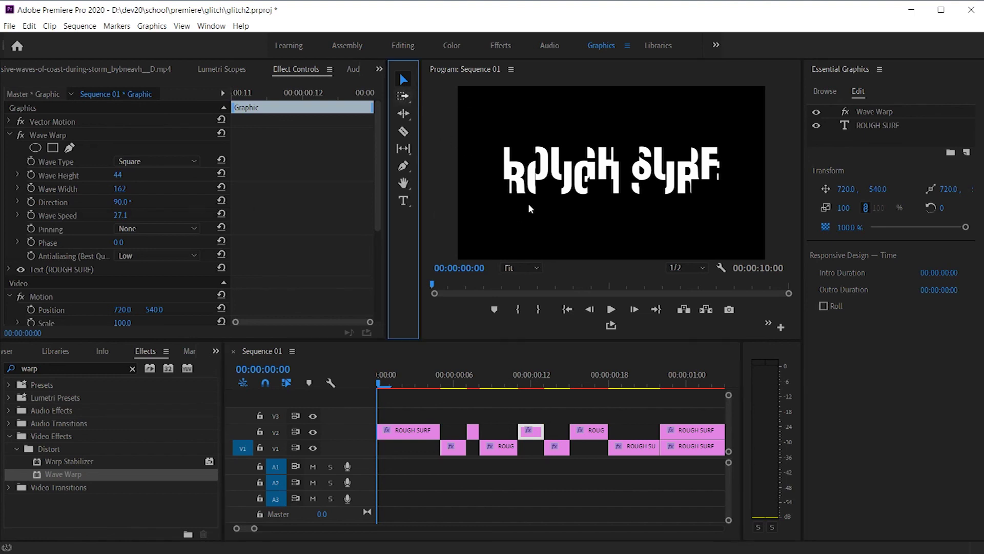
{"action": "left_click", "coordinate": [571, 181]}
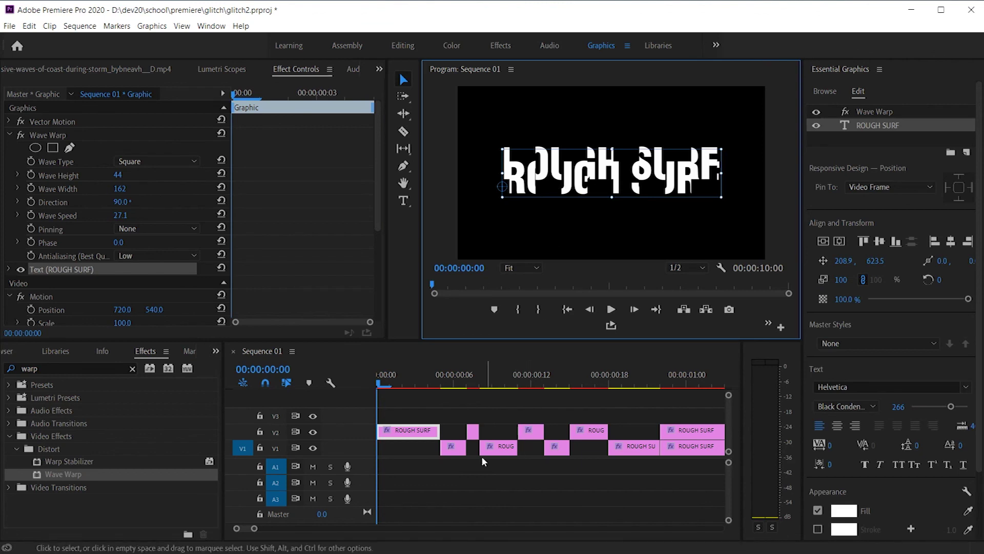
{"action": "left_click", "coordinate": [472, 430]}
{"action": "left_click", "coordinate": [473, 373]}
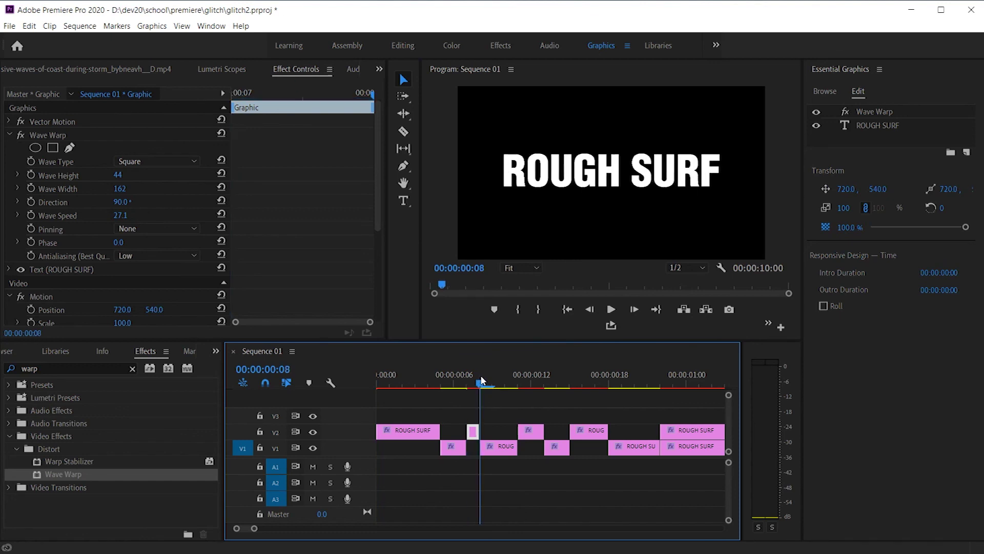
- Scale the title in the V2 segment at 00:00:00:12 to 119% and reposition it to about 121.6, 607.5
{"action": "left_click", "coordinate": [527, 381]}
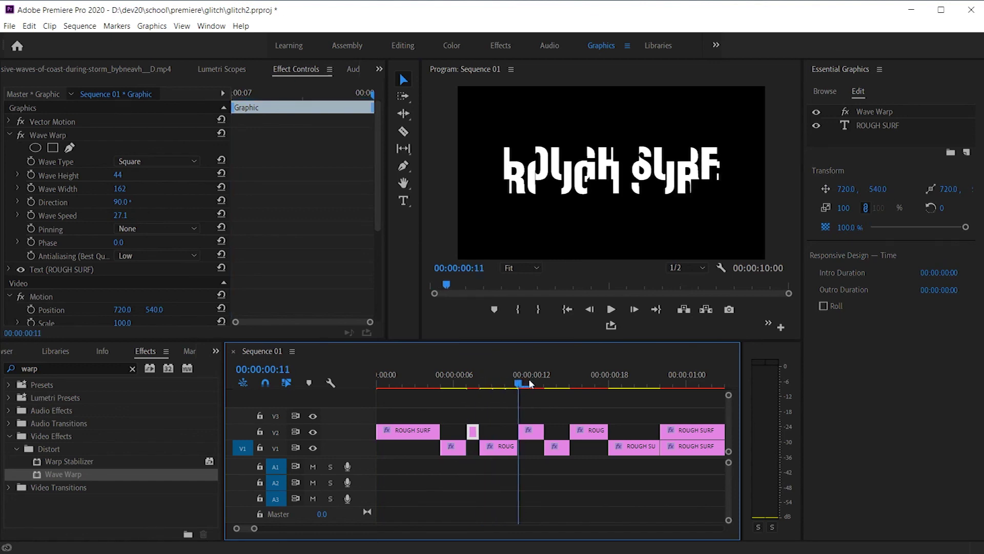
{"action": "left_click", "coordinate": [528, 381]}
{"action": "left_click", "coordinate": [528, 433]}
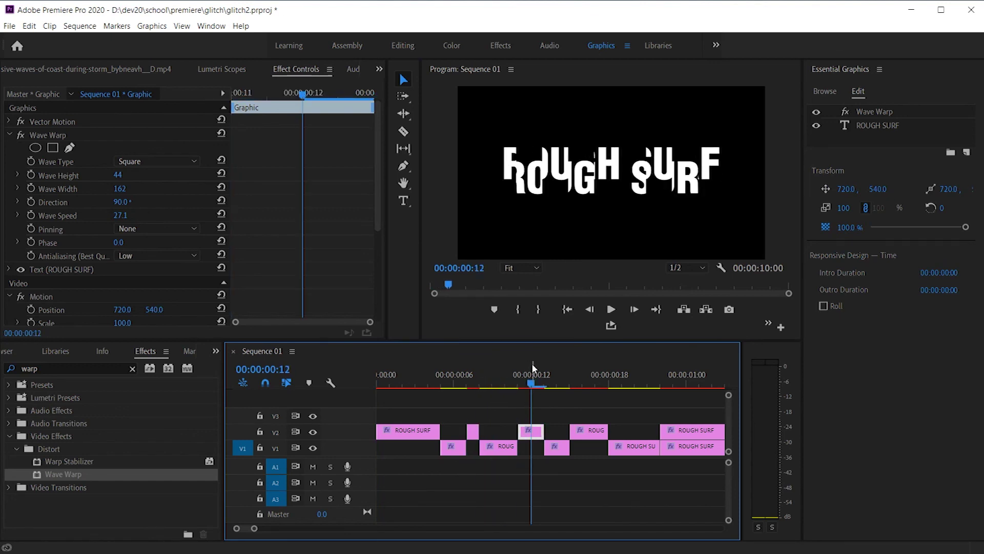
{"action": "left_click", "coordinate": [566, 169]}
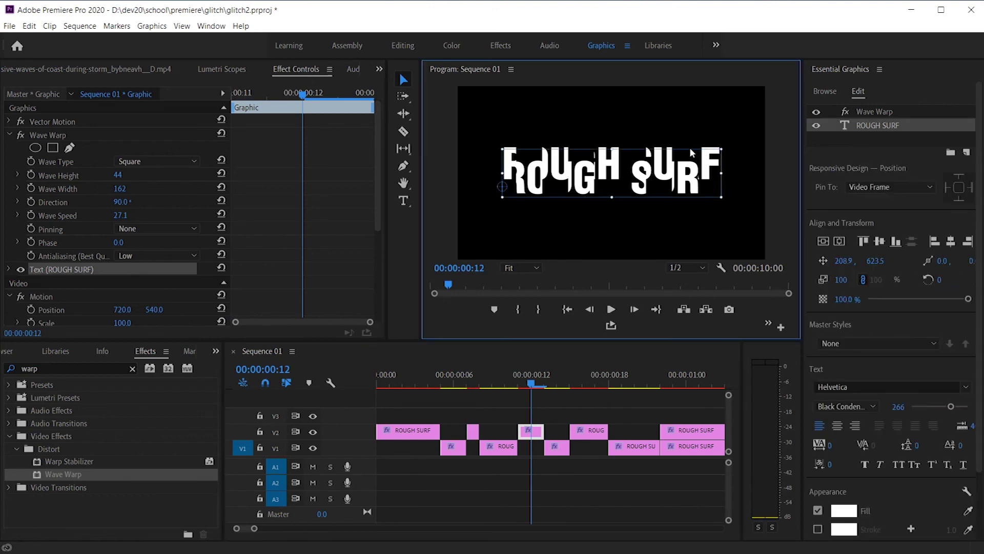
{"action": "left_click_drag", "start_coordinate": [724, 147], "coordinate": [716, 141]}
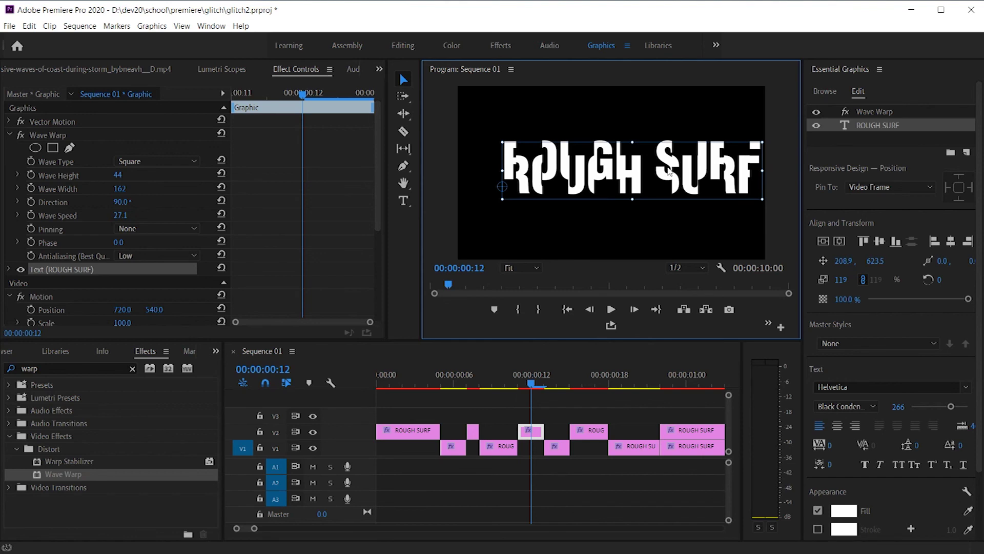
{"action": "left_click_drag", "start_coordinate": [666, 172], "coordinate": [650, 168]}
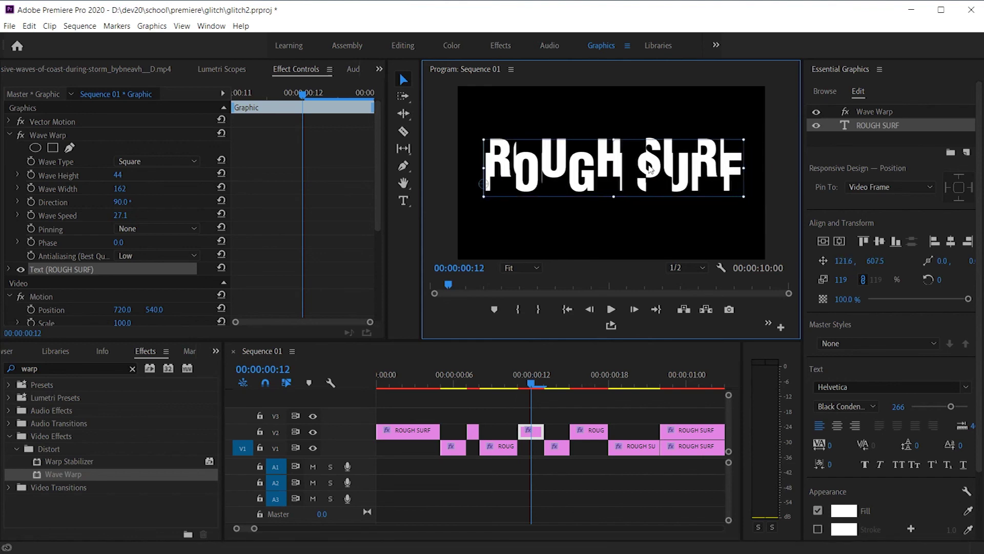
- Scale the title in the V2 segment at 00:00:00:16 down to 87% and reposition it to about 245, 627.5
{"action": "left_click_drag", "start_coordinate": [526, 385], "coordinate": [582, 385]}
{"action": "left_click", "coordinate": [601, 433]}
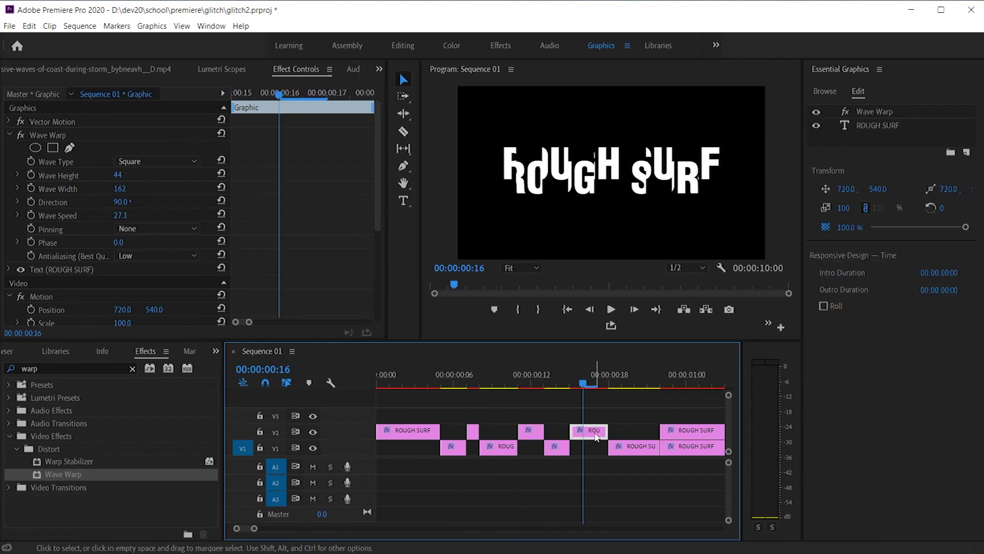
{"action": "left_click", "coordinate": [571, 186]}
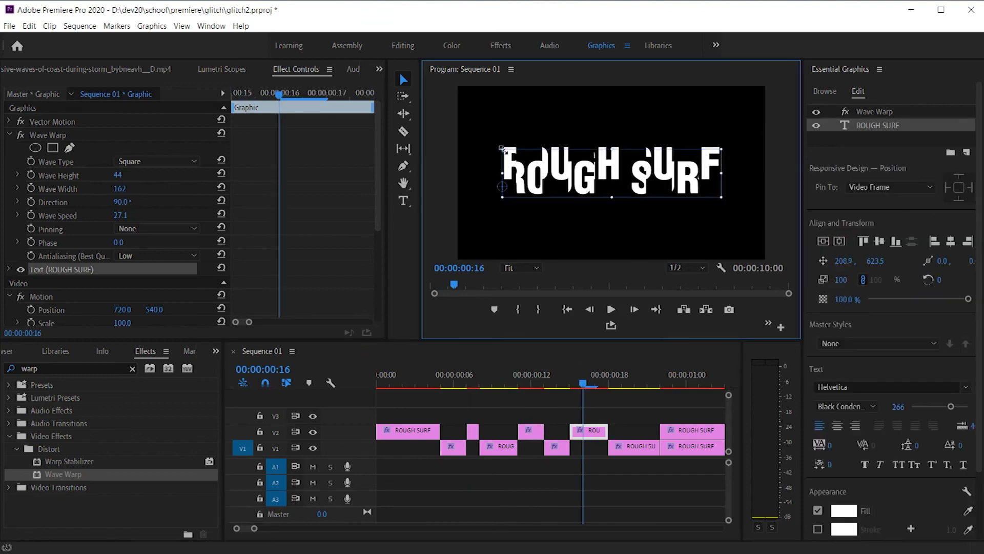
{"action": "left_click_drag", "start_coordinate": [502, 149], "coordinate": [506, 152]}
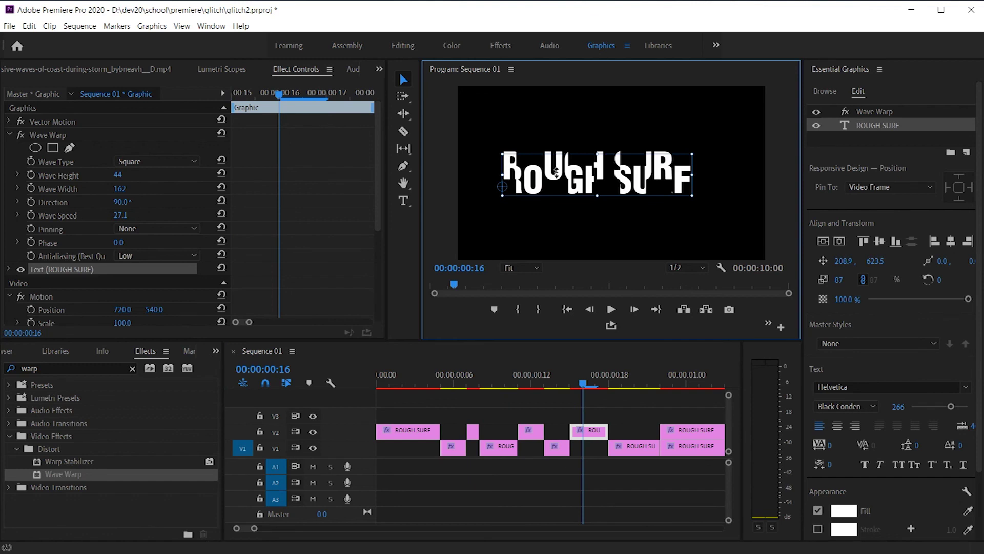
{"action": "left_click_drag", "start_coordinate": [562, 177], "coordinate": [566, 178]}
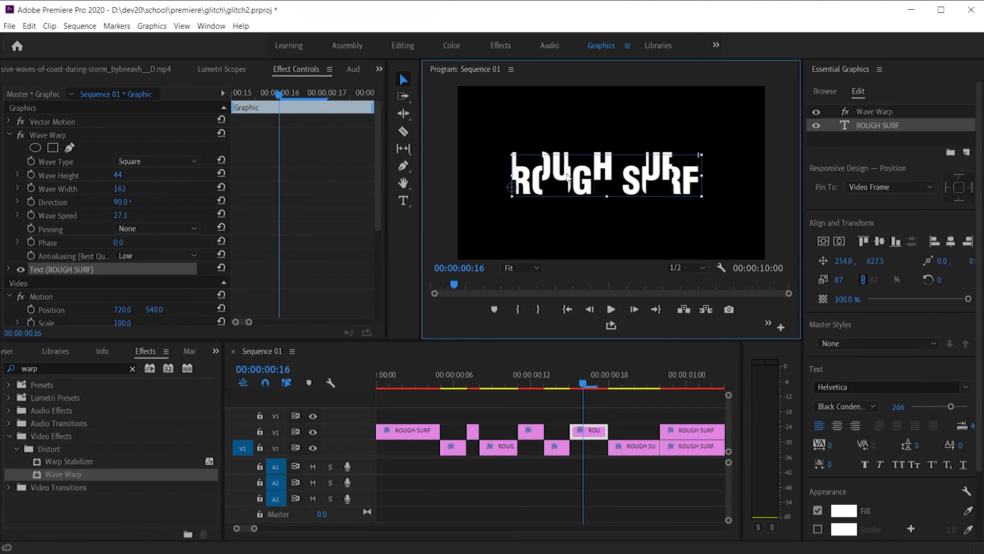
- Scrub through the alternating segments around the resized titles to review the size changes
{"action": "left_click_drag", "start_coordinate": [582, 386], "coordinate": [635, 395]}
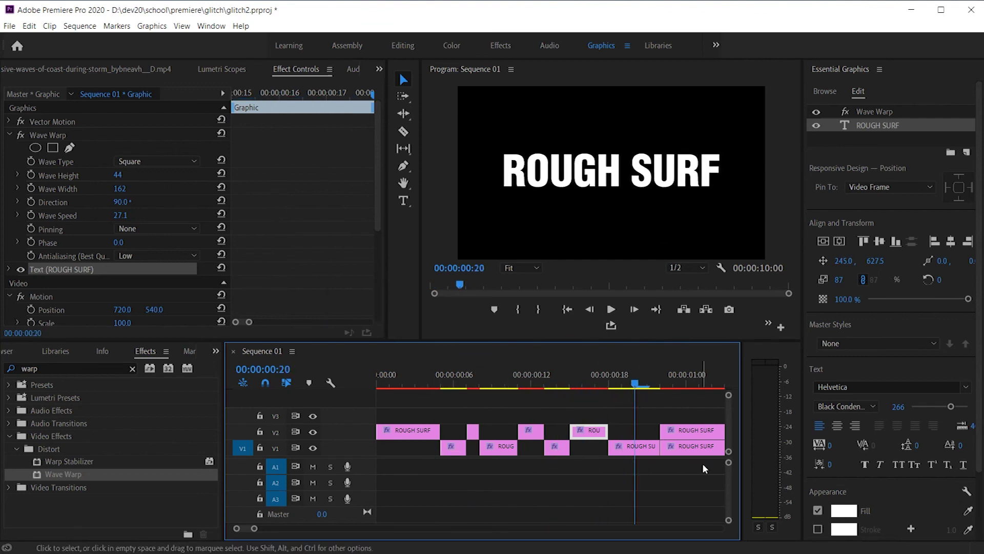
{"action": "left_click_drag", "start_coordinate": [636, 386], "coordinate": [570, 416]}
{"action": "left_click_drag", "start_coordinate": [530, 414], "coordinate": [587, 429]}
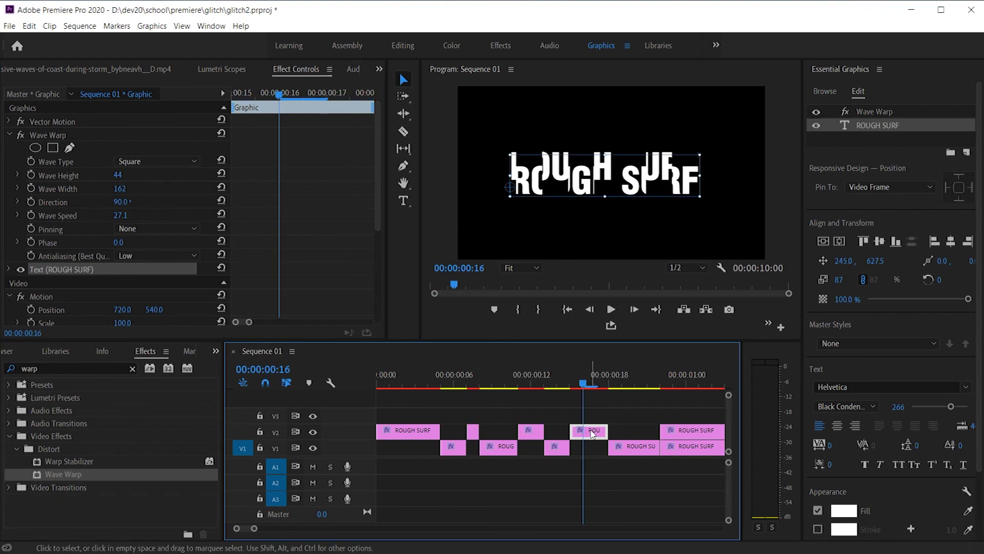
- Split the title clips on both video tracks at 00:00:01:01
{"action": "left_click_drag", "start_coordinate": [591, 391], "coordinate": [701, 393]}
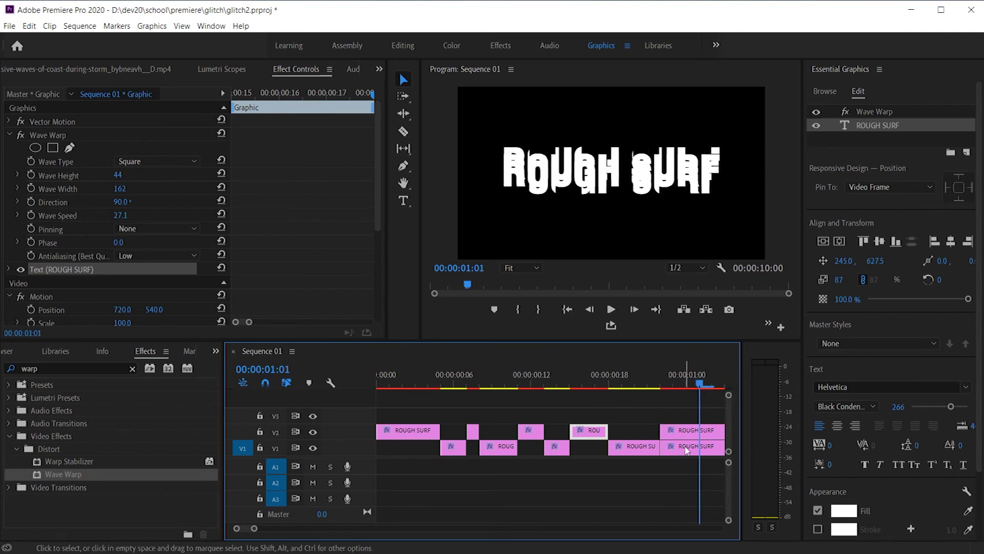
{"action": "key", "text": "c"}
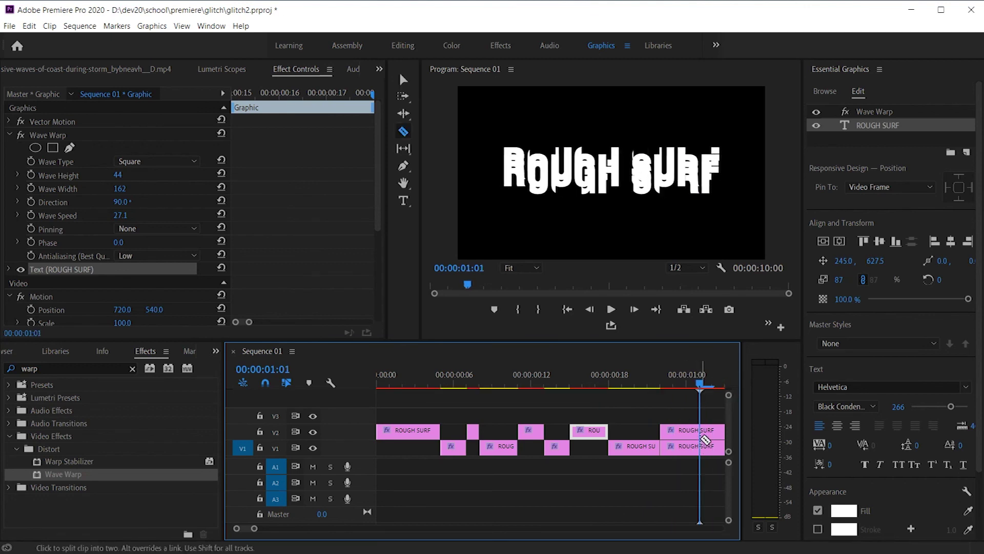
{"action": "left_click", "coordinate": [700, 441], "text": "shift"}
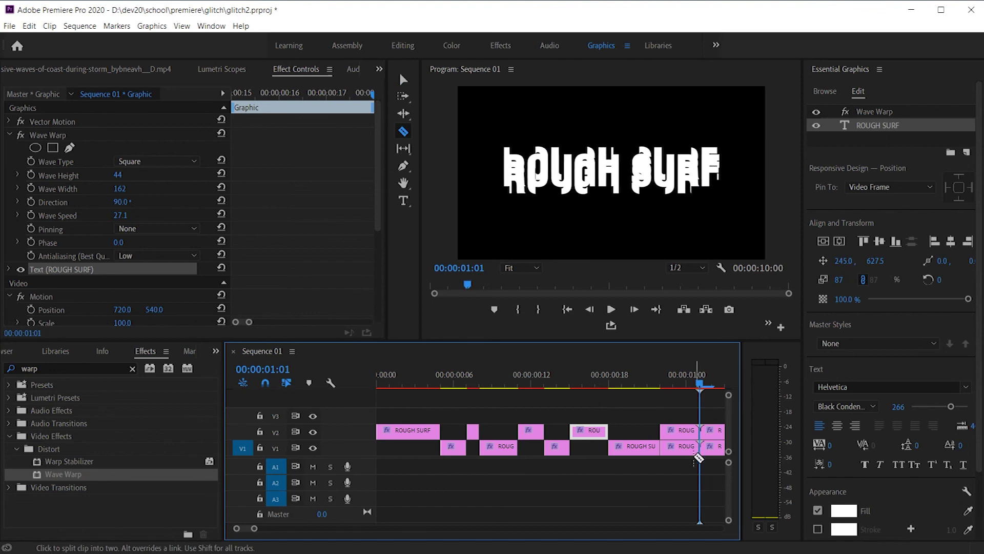
- Delete the V1 title segment just before 00:00:01:01 and the V2 title segment just after it
{"action": "key", "text": "v"}
{"action": "left_click", "coordinate": [683, 452]}
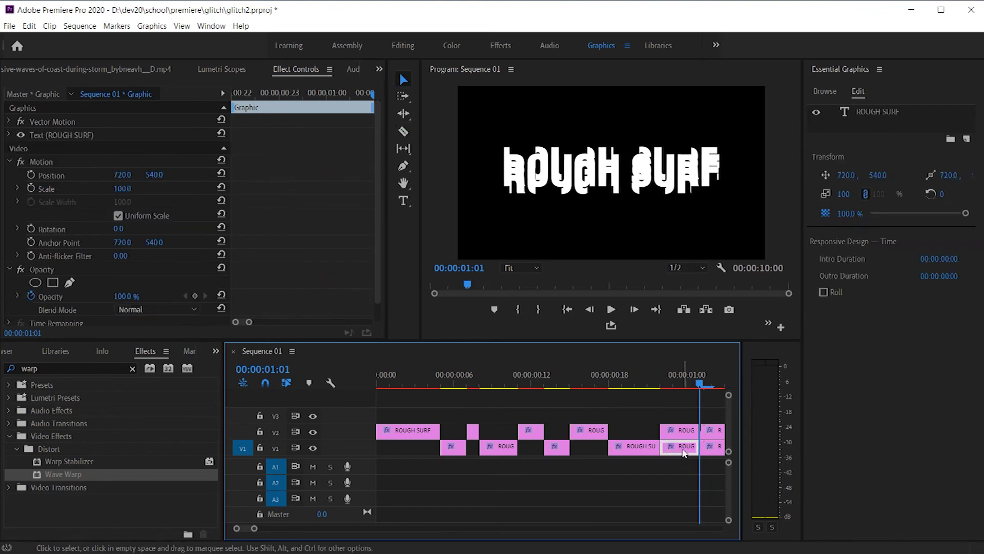
{"action": "key", "text": "Delete"}
{"action": "left_click", "coordinate": [716, 432]}
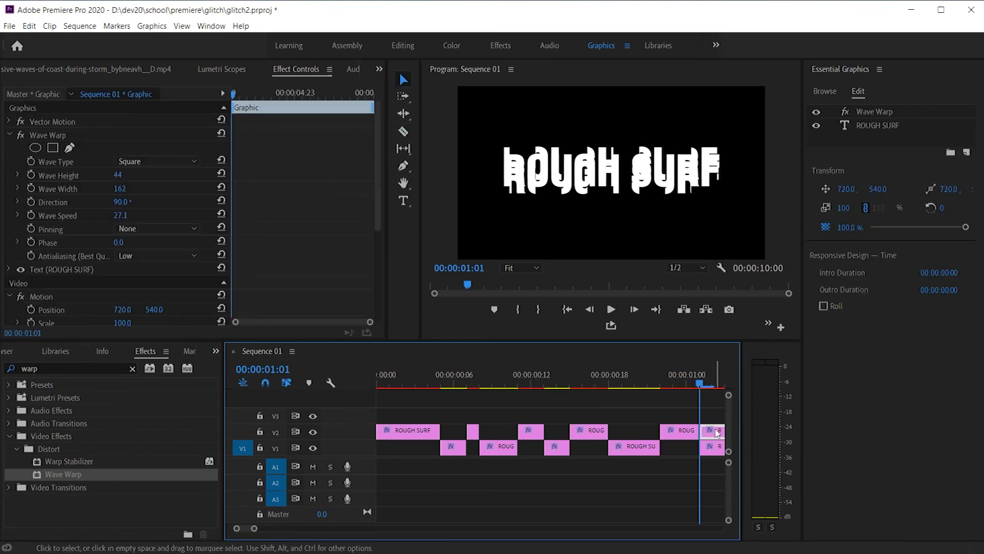
{"action": "key", "text": "Delete"}
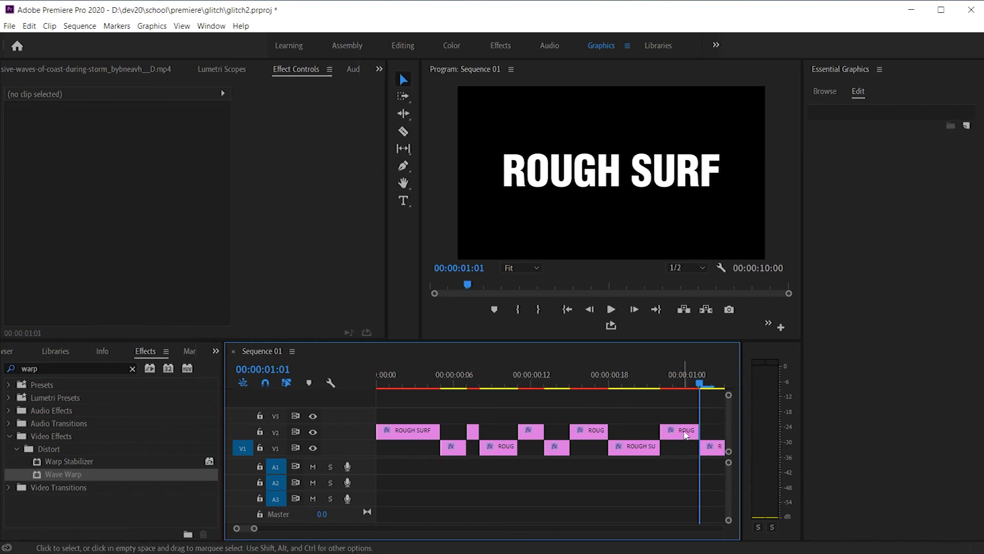
- Scale the title in the V2 segment at 00:00:00:23 up to 119% and reposition it to about 142.7, 619.5
{"action": "left_click_drag", "start_coordinate": [702, 385], "coordinate": [677, 382]}
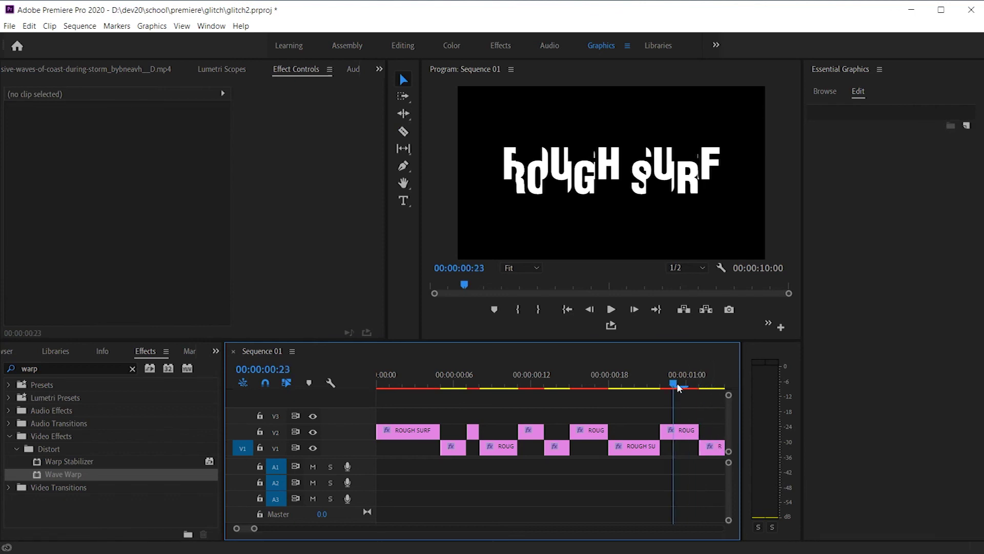
{"action": "left_click", "coordinate": [681, 438]}
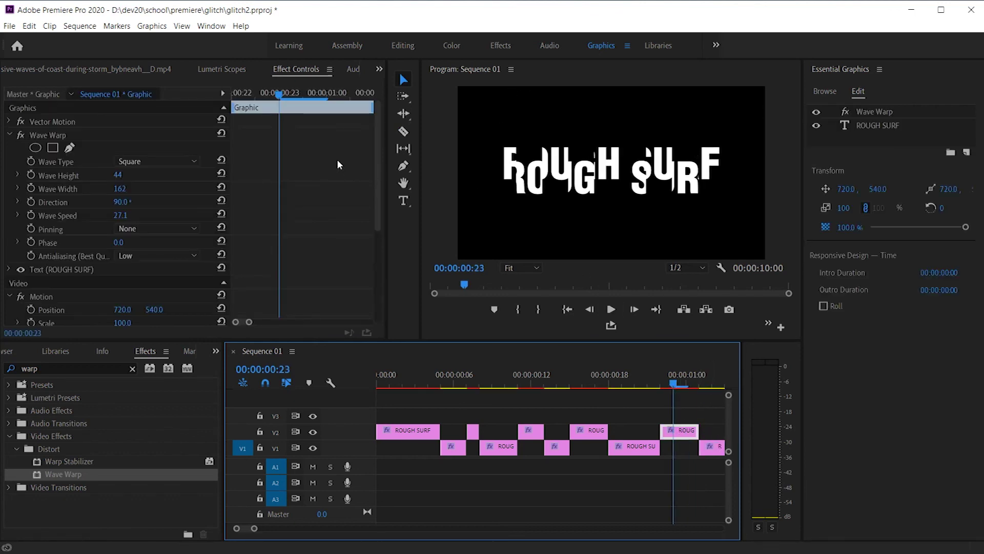
{"action": "left_click", "coordinate": [405, 82]}
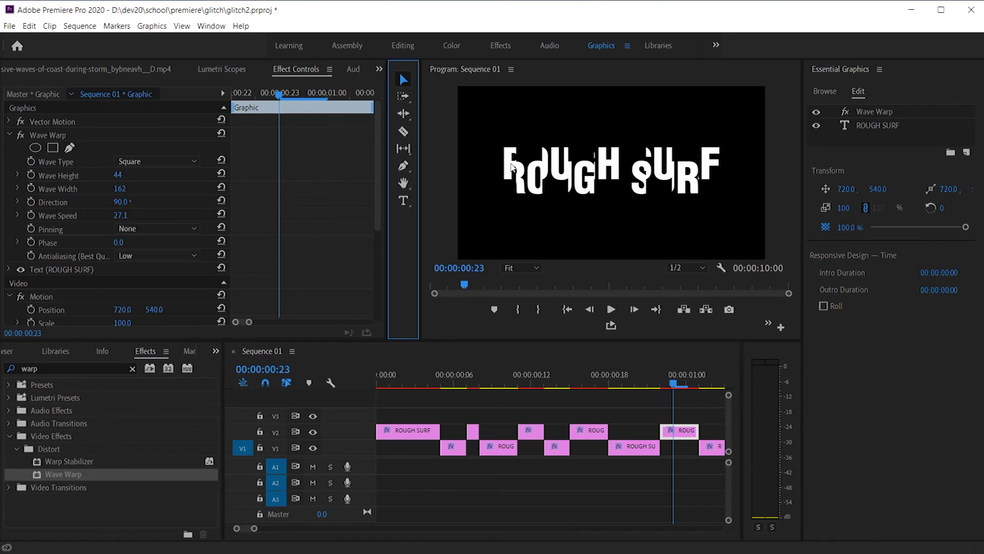
{"action": "left_click", "coordinate": [511, 168]}
{"action": "left_click_drag", "start_coordinate": [721, 149], "coordinate": [767, 141]}
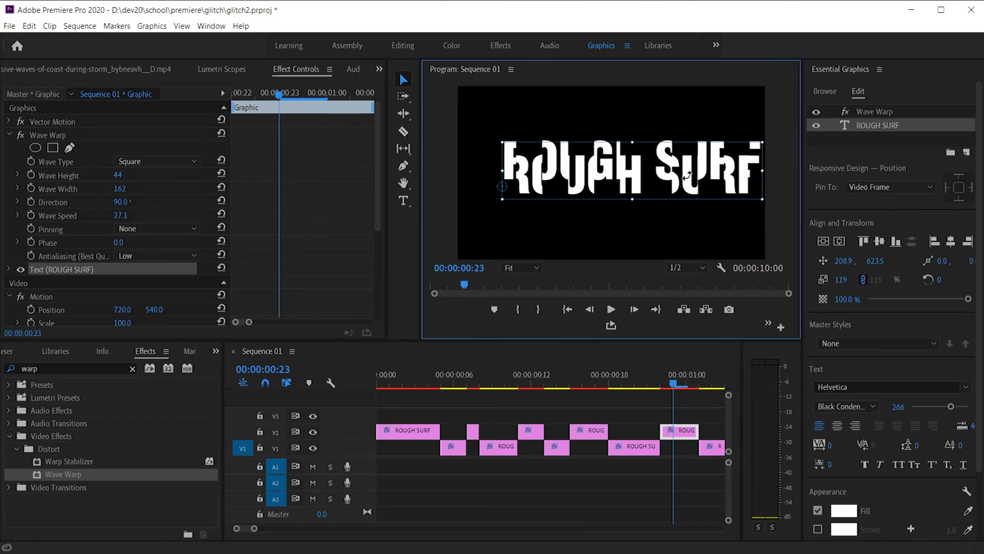
{"action": "left_click_drag", "start_coordinate": [680, 179], "coordinate": [667, 179]}
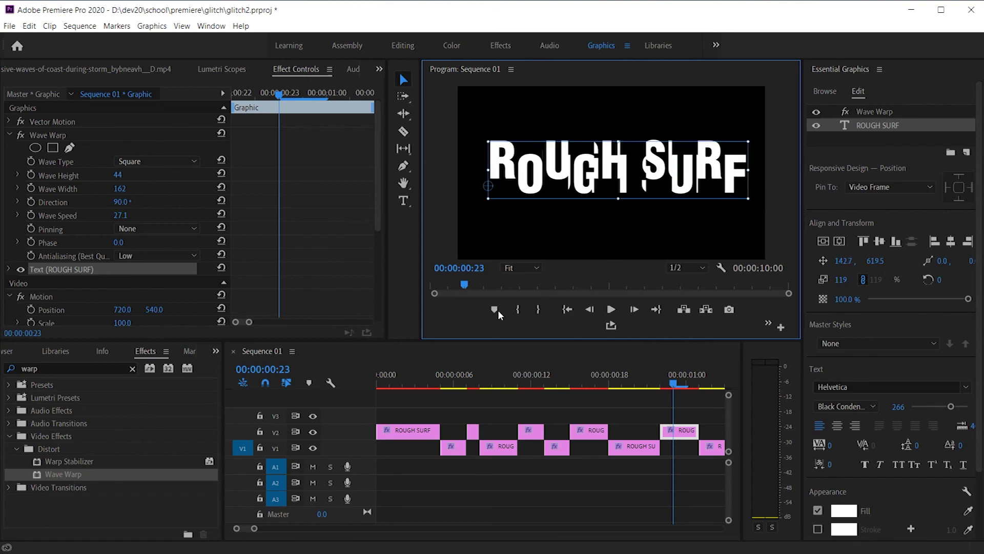
- Find the Tint effect and apply it to the V2 title segment at 00:00:00:23
{"action": "left_click", "coordinate": [214, 353]}
{"action": "left_click", "coordinate": [230, 424]}
{"action": "left_click", "coordinate": [132, 368]}
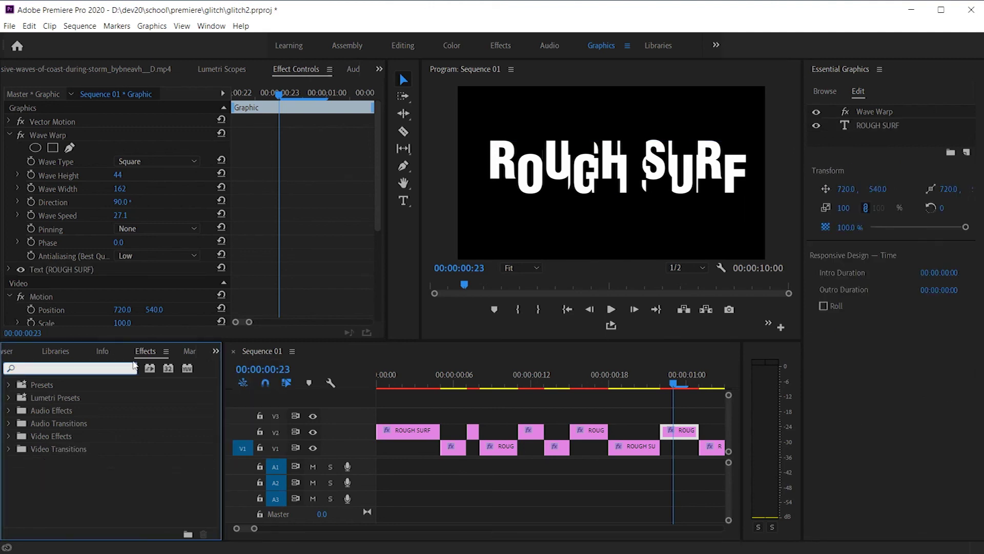
{"action": "type", "text": "tint"}
{"action": "left_click_drag", "start_coordinate": [55, 463], "coordinate": [671, 437]}
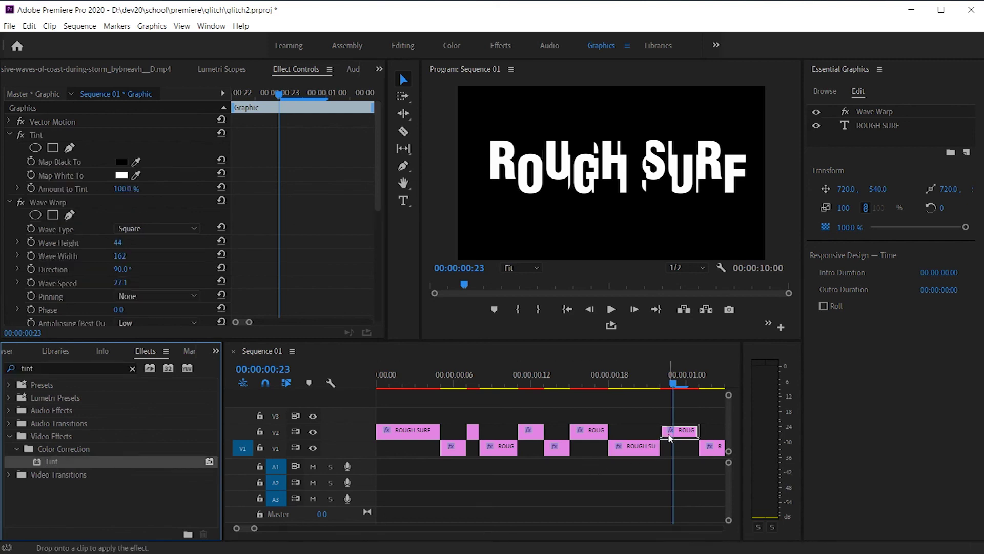
- Set the Tint's Map White To color to red CA0707 for the V2 segment at 00:00:00:23
{"action": "left_click", "coordinate": [125, 175]}
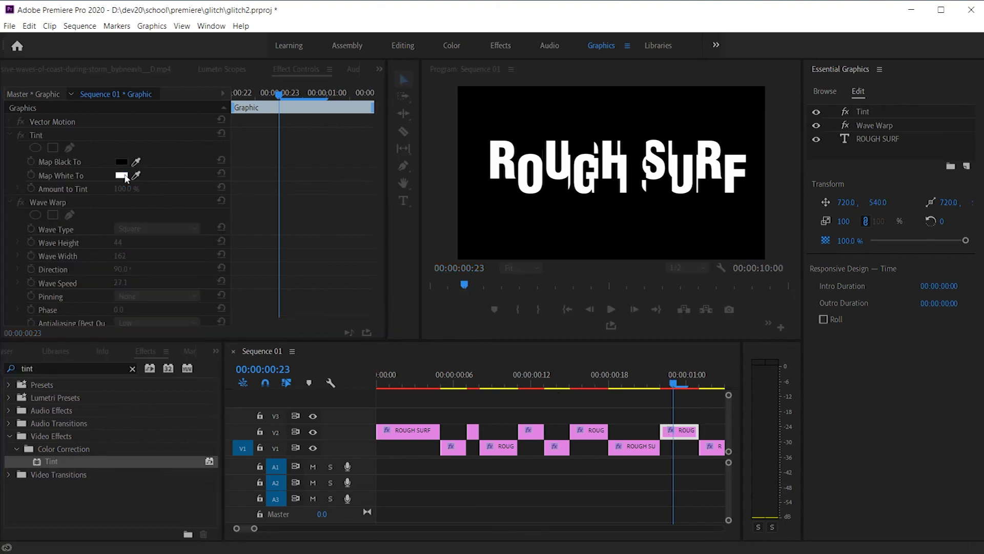
{"action": "left_click", "coordinate": [494, 283]}
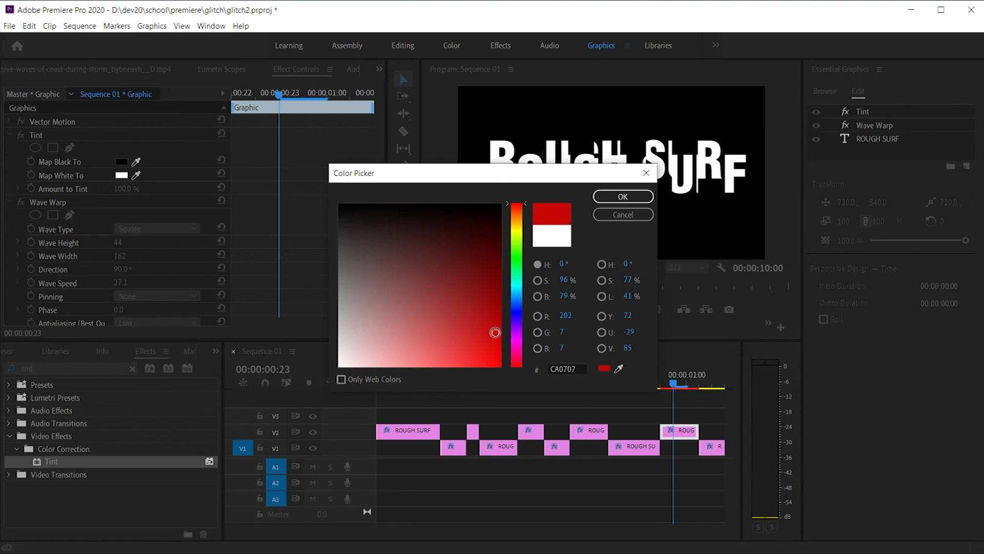
{"action": "left_click", "coordinate": [623, 196]}
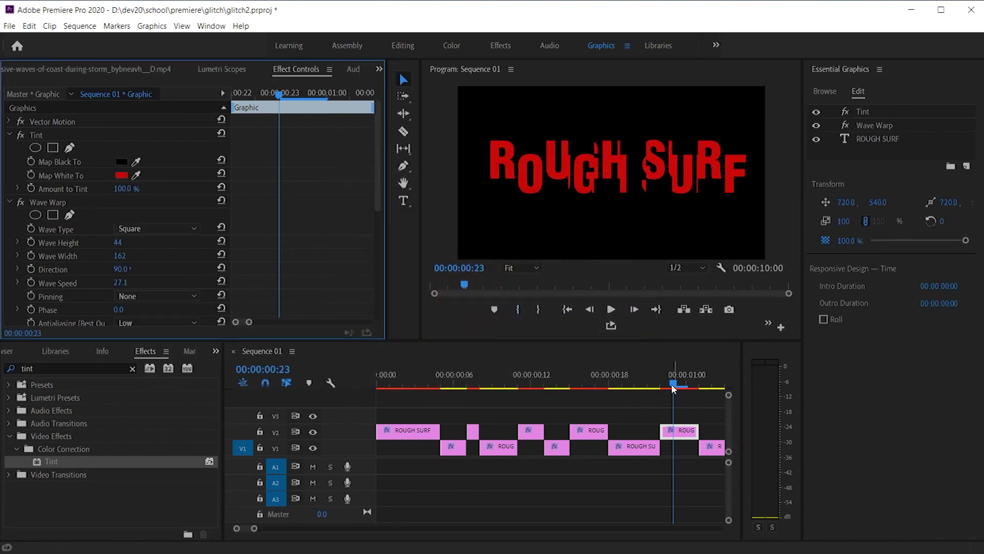
- Play the sequence from the beginning to review the glitch title with its red segment
{"action": "left_click", "coordinate": [671, 383]}
{"action": "key", "text": "space"}
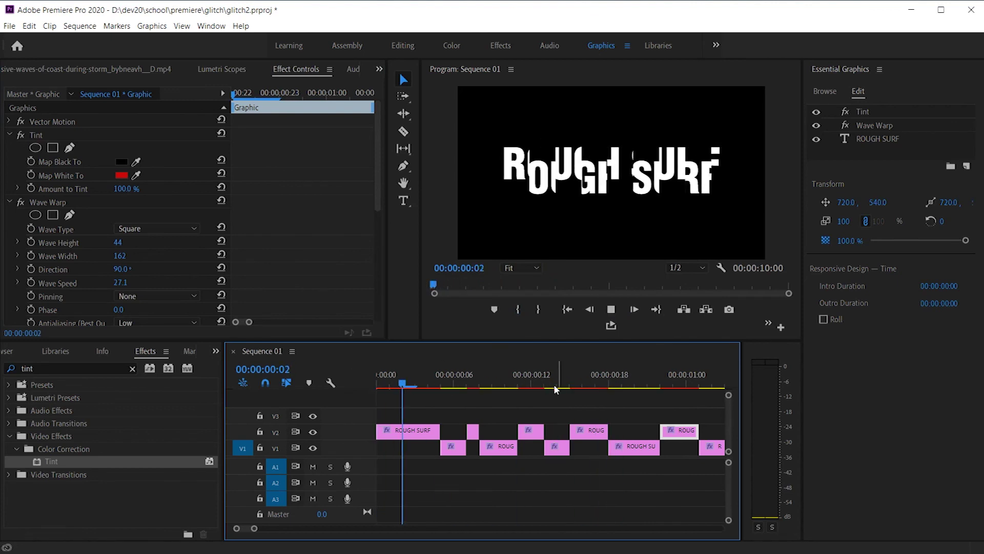
{"action": "key", "text": "space"}
- Apply the Tint effect to the V2 title segment at 00:00:00:17 and map white to dark blue 03139A
{"action": "left_click_drag", "start_coordinate": [564, 384], "coordinate": [503, 390]}
{"action": "left_click", "coordinate": [500, 432]}
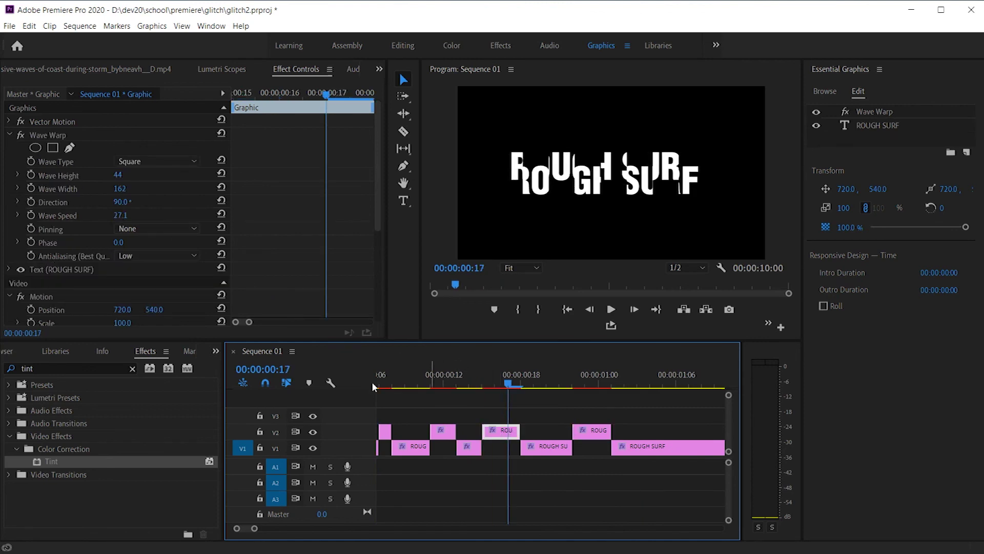
{"action": "left_click_drag", "start_coordinate": [49, 469], "coordinate": [500, 432]}
{"action": "left_click", "coordinate": [123, 175]}
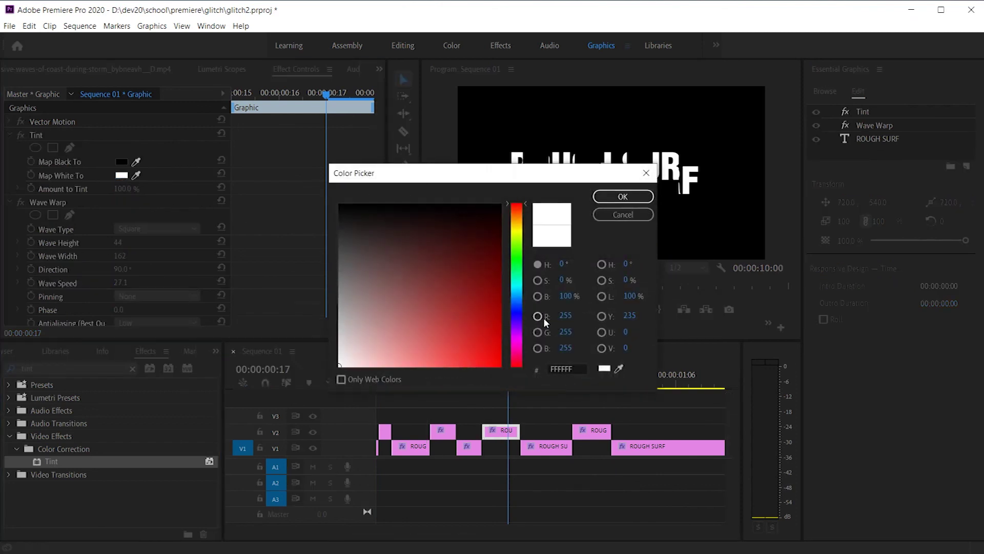
{"action": "left_click", "coordinate": [517, 309]}
{"action": "left_click", "coordinate": [499, 302]}
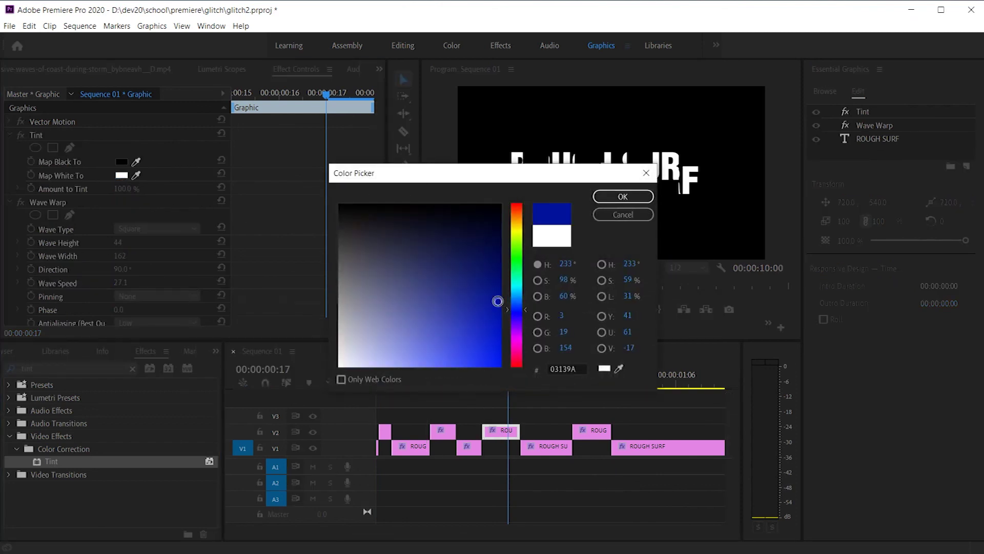
{"action": "left_click", "coordinate": [623, 196]}
- Play back and scrub through the sequence to 00:00:01:03 to review the red and blue tinted segments
{"action": "left_click_drag", "start_coordinate": [509, 384], "coordinate": [327, 368]}
{"action": "key", "text": "space"}
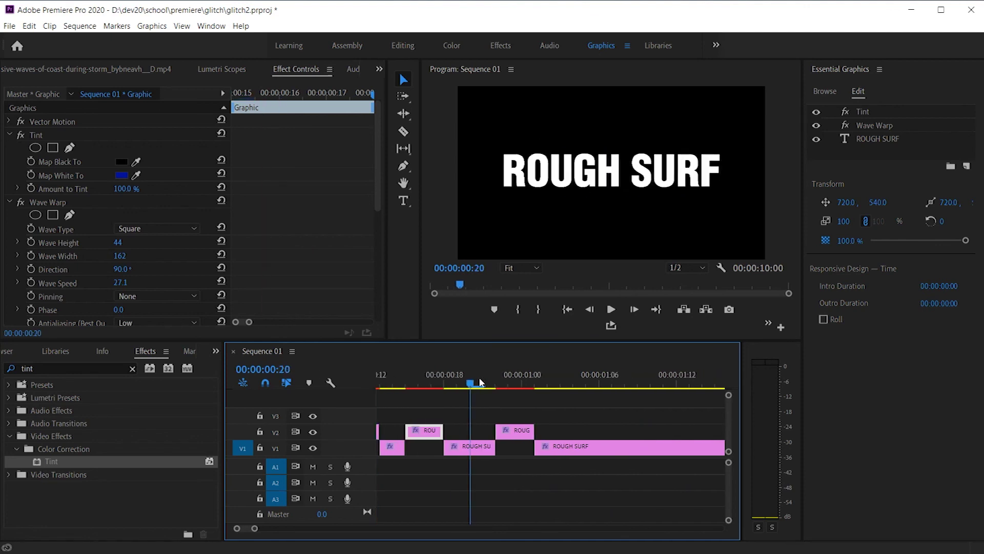
{"action": "left_click_drag", "start_coordinate": [468, 384], "coordinate": [592, 396]}
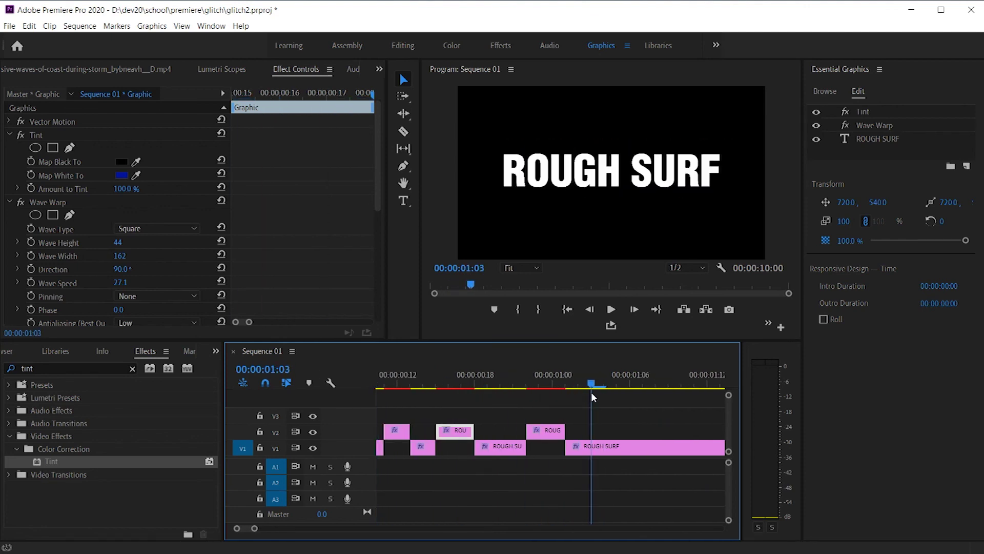